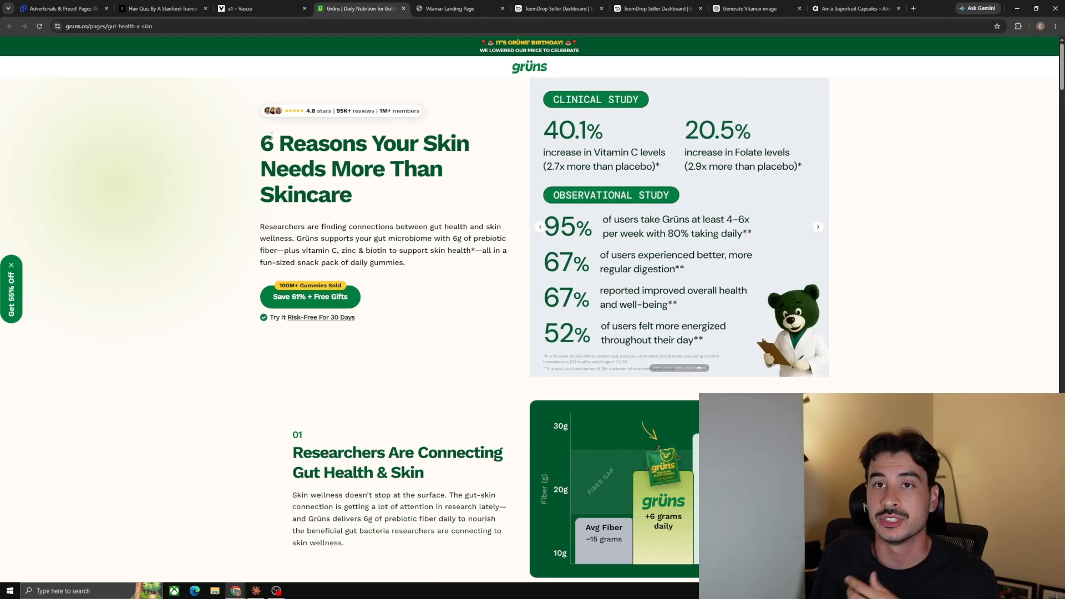
Examine the numbered reasons sections of the Grüns gut health and skin landing page
{"action": "scroll", "coordinate": [270, 157], "scroll_direction": "down", "scroll_amount": 5}
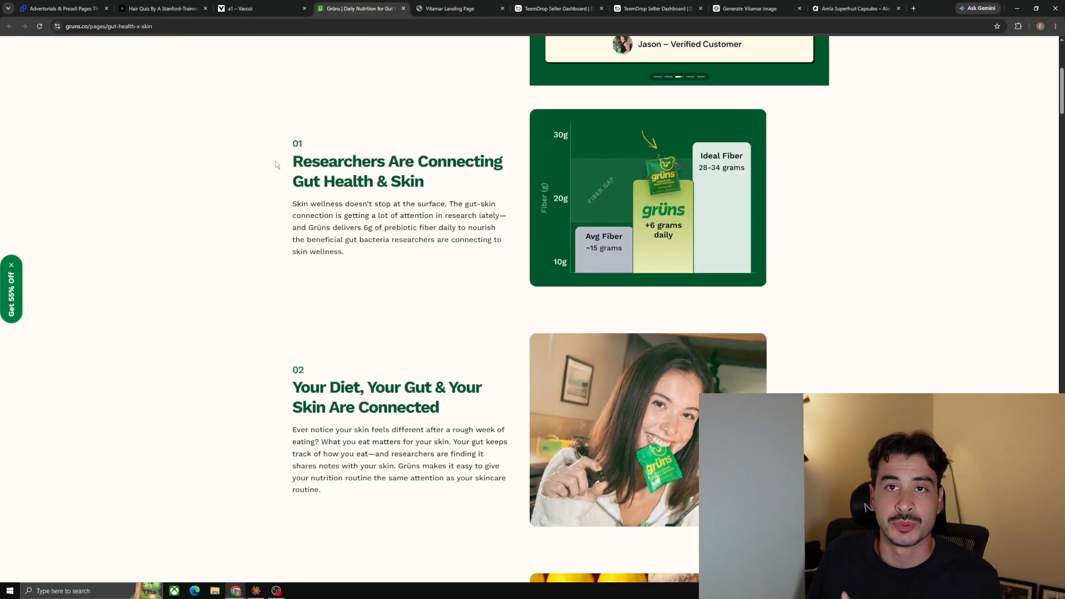
{"action": "scroll", "coordinate": [328, 169], "scroll_direction": "down", "scroll_amount": 6}
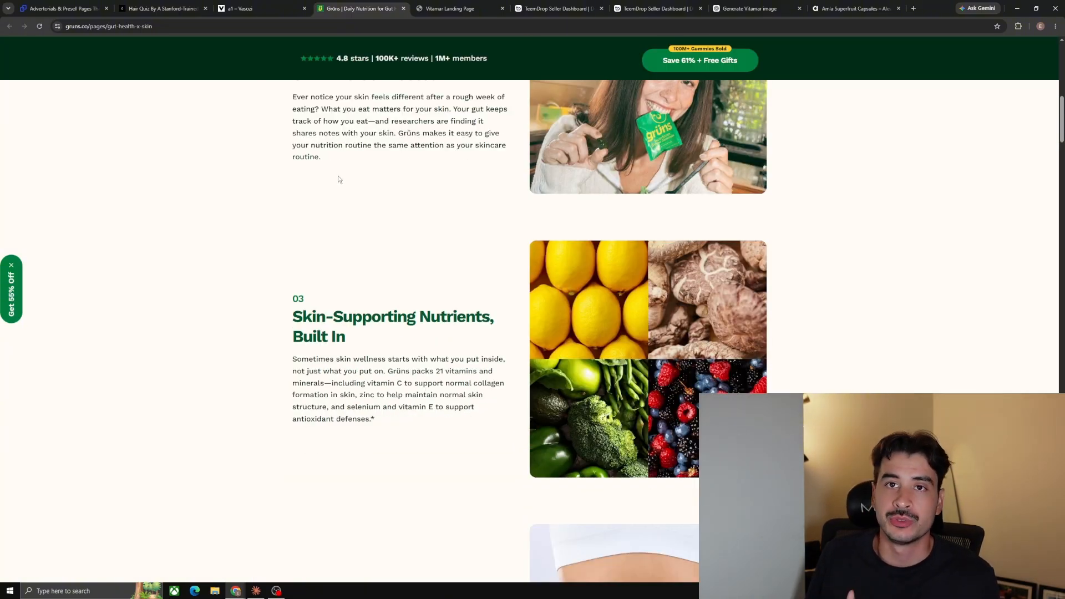
{"action": "scroll", "coordinate": [339, 179], "scroll_direction": "down", "scroll_amount": 4}
{"action": "scroll", "coordinate": [271, 269], "scroll_direction": "up", "scroll_amount": 10}
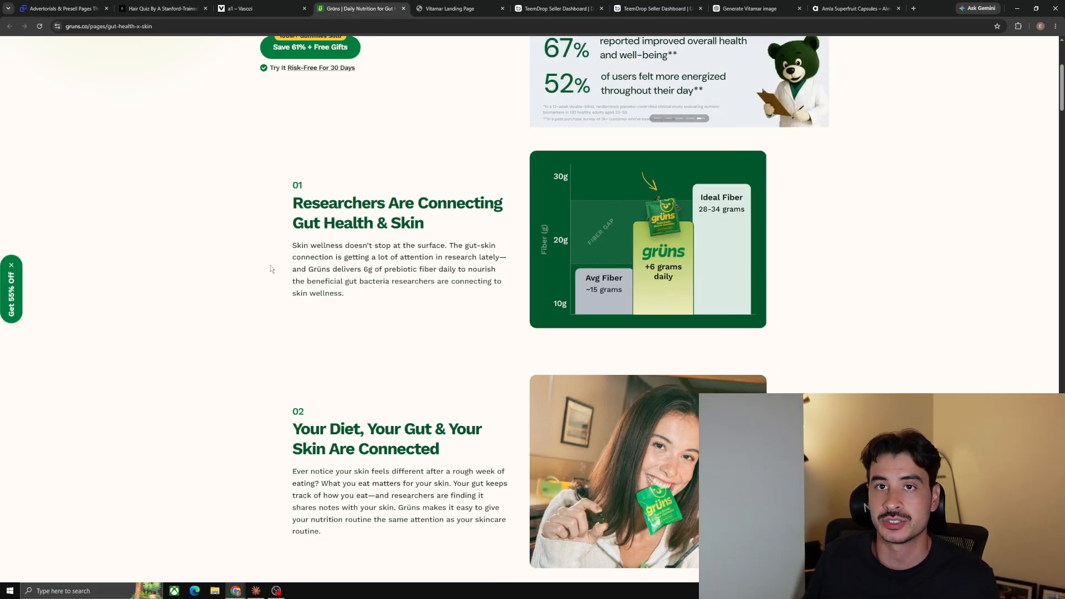
Open the Vasozi joint-health advertorial and read it from the headline down to the limited-time discount offer
{"action": "left_click", "coordinate": [260, 9]}
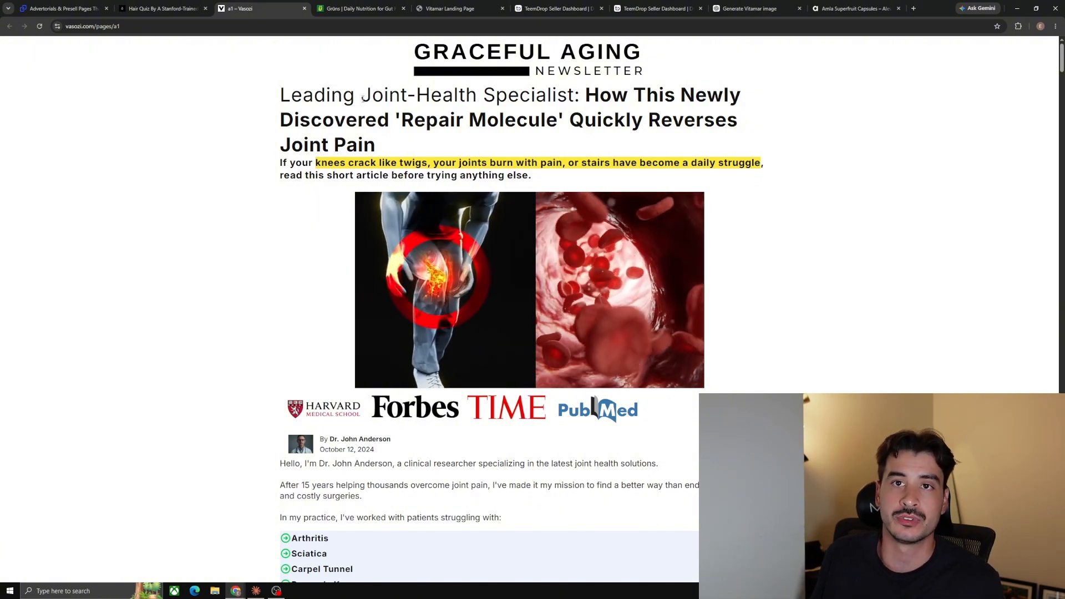
{"action": "scroll", "coordinate": [377, 267], "scroll_direction": "down", "scroll_amount": 4}
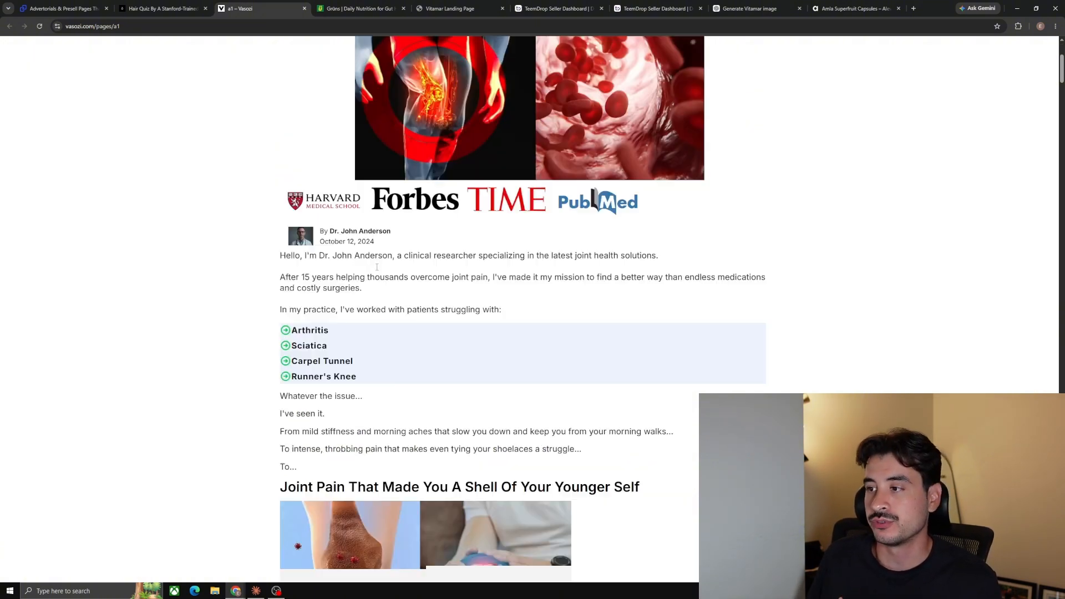
{"action": "scroll", "coordinate": [377, 267], "scroll_direction": "down", "scroll_amount": 20}
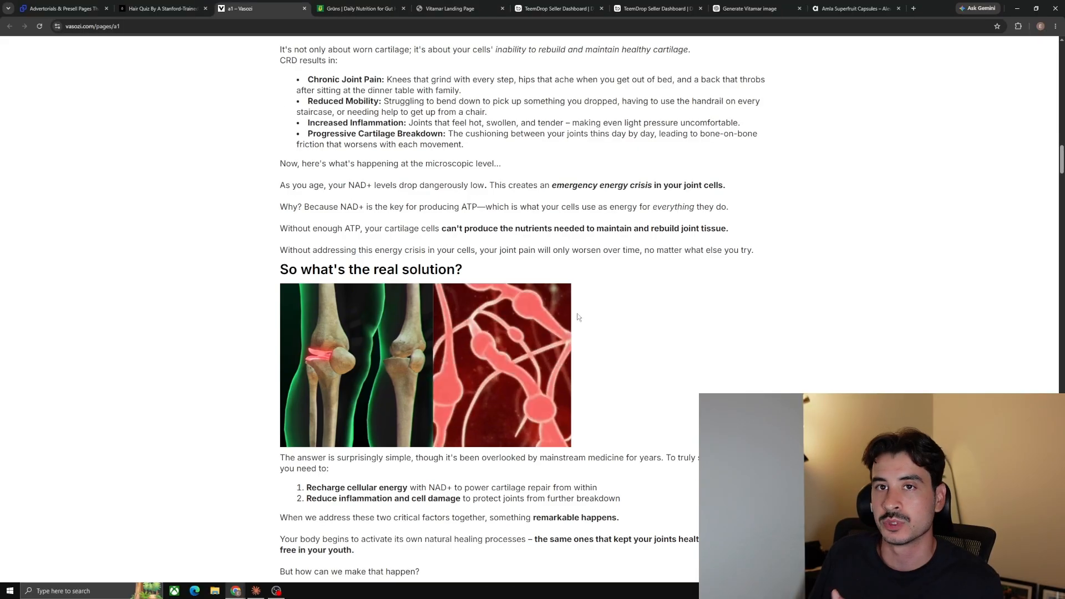
{"action": "scroll", "coordinate": [577, 317], "scroll_direction": "down", "scroll_amount": 20}
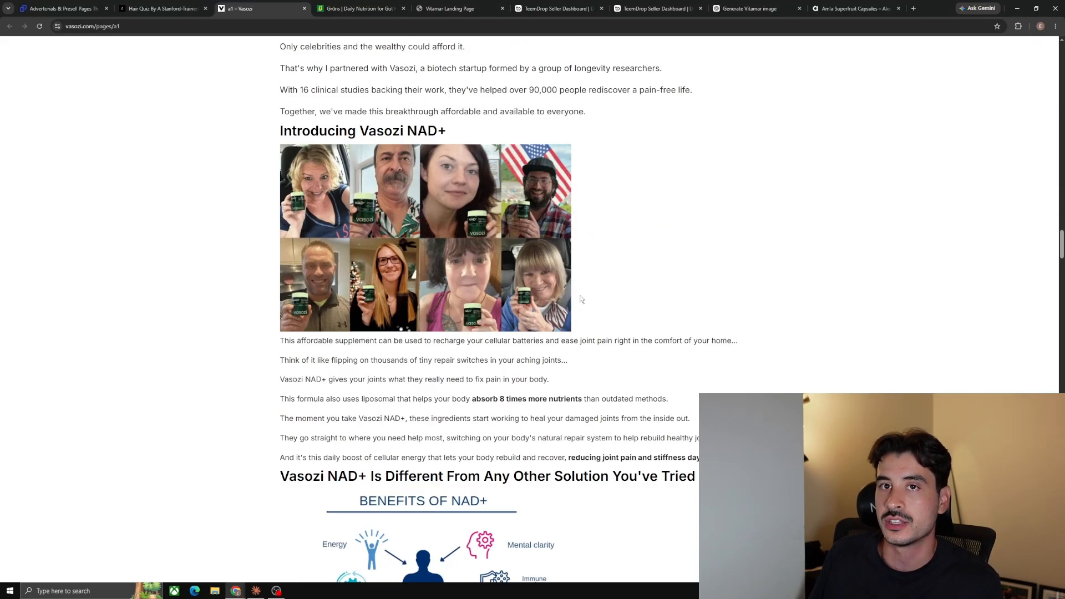
{"action": "scroll", "coordinate": [581, 299], "scroll_direction": "up", "scroll_amount": 9}
{"action": "scroll", "coordinate": [571, 297], "scroll_direction": "down", "scroll_amount": 11}
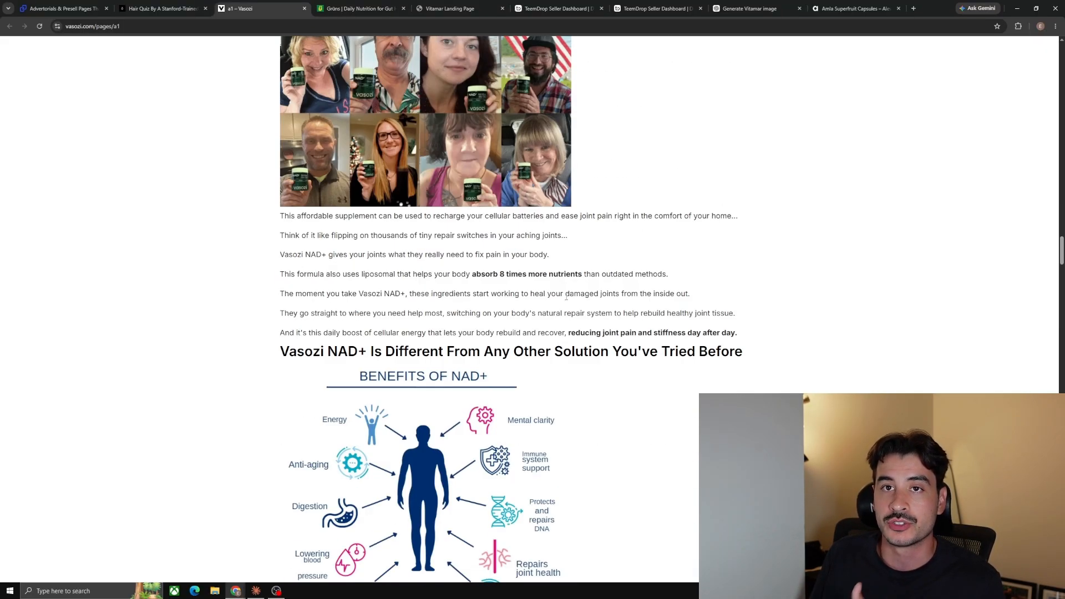
{"action": "scroll", "coordinate": [567, 296], "scroll_direction": "down", "scroll_amount": 2}
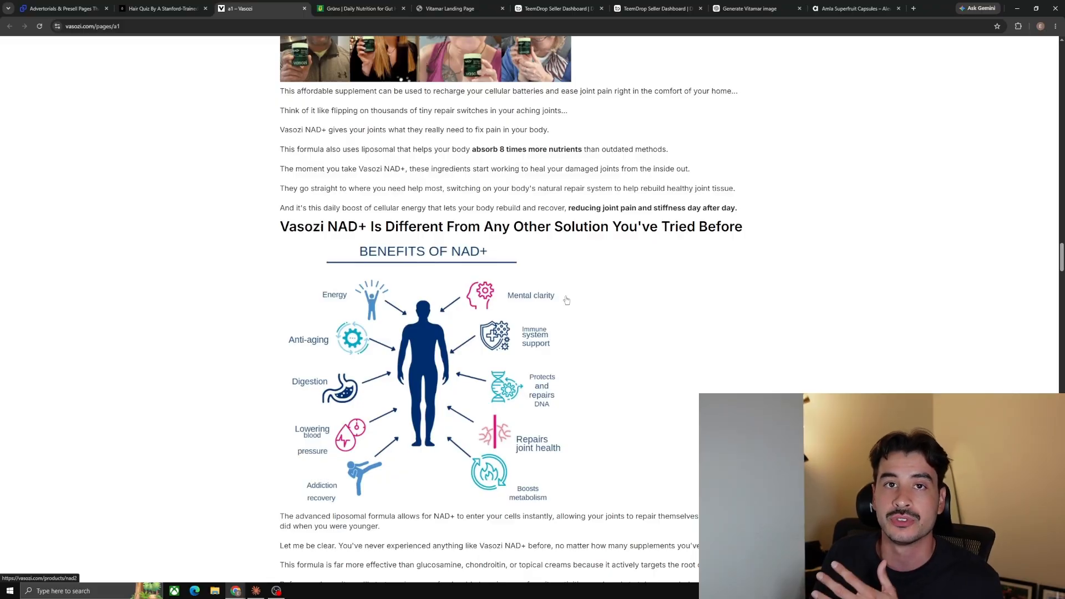
{"action": "scroll", "coordinate": [566, 301], "scroll_direction": "down", "scroll_amount": 20}
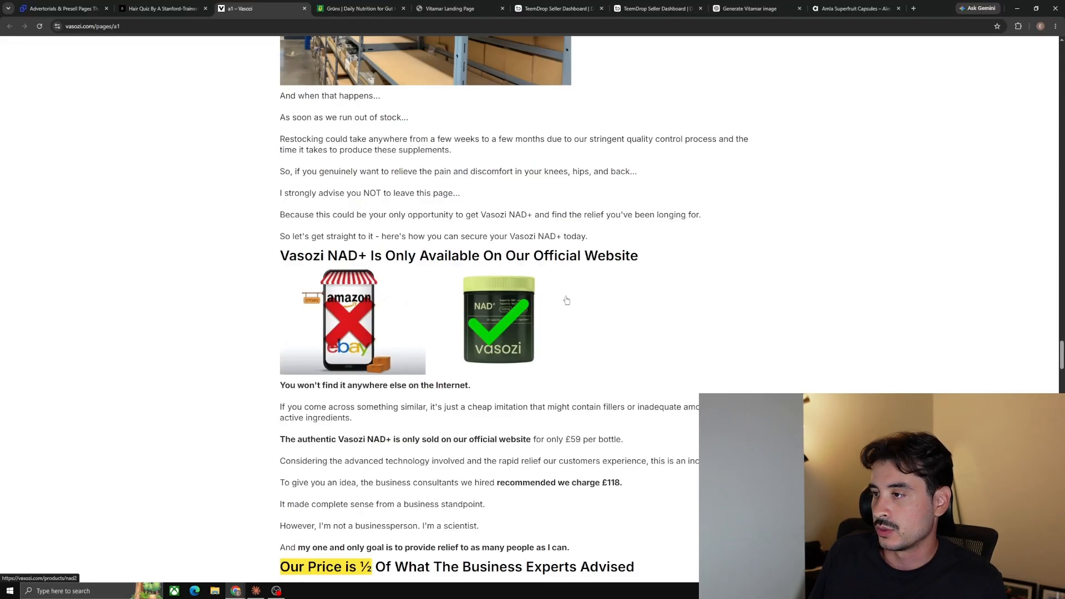
{"action": "scroll", "coordinate": [567, 297], "scroll_direction": "down", "scroll_amount": 3}
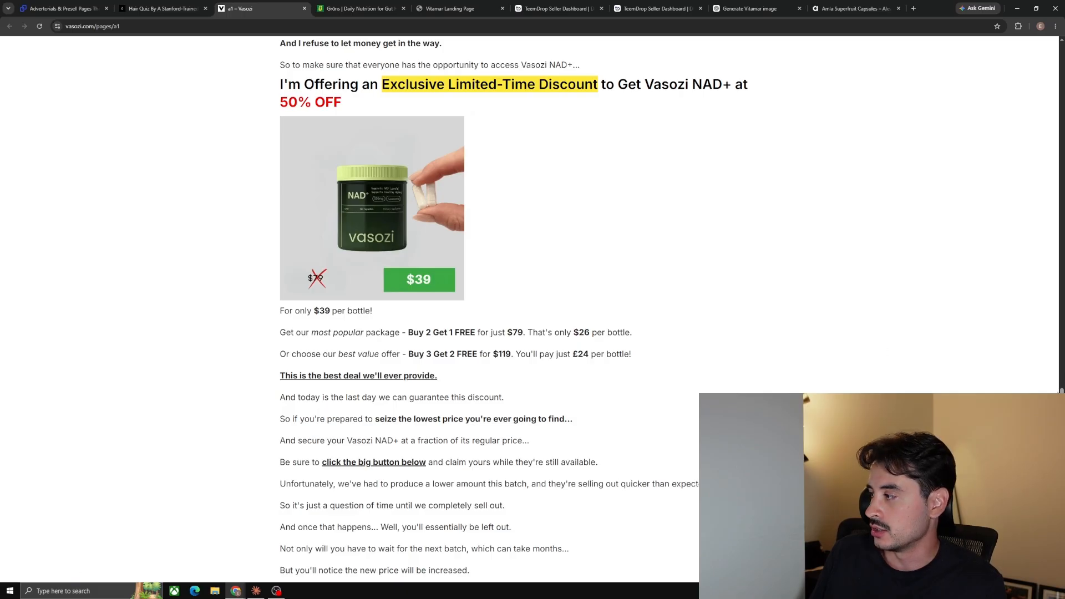
Go back over the Vasozi advertorial's customer reviews, opening headline and hidden-cause section
{"action": "left_click_drag", "start_coordinate": [1060, 390], "coordinate": [1055, 282]}
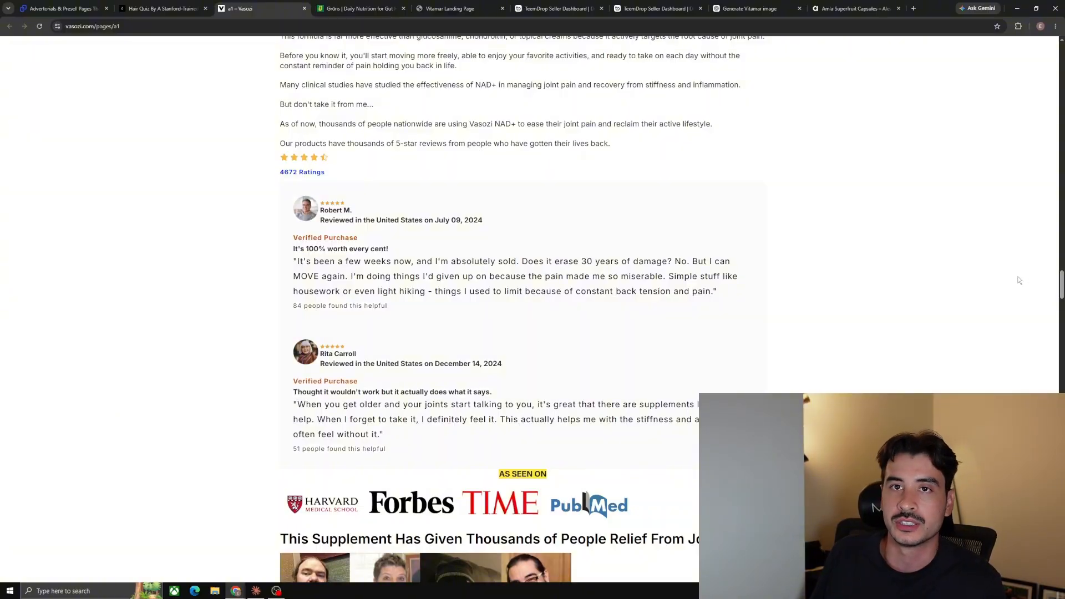
{"action": "left_click_drag", "start_coordinate": [1062, 288], "coordinate": [878, 316]}
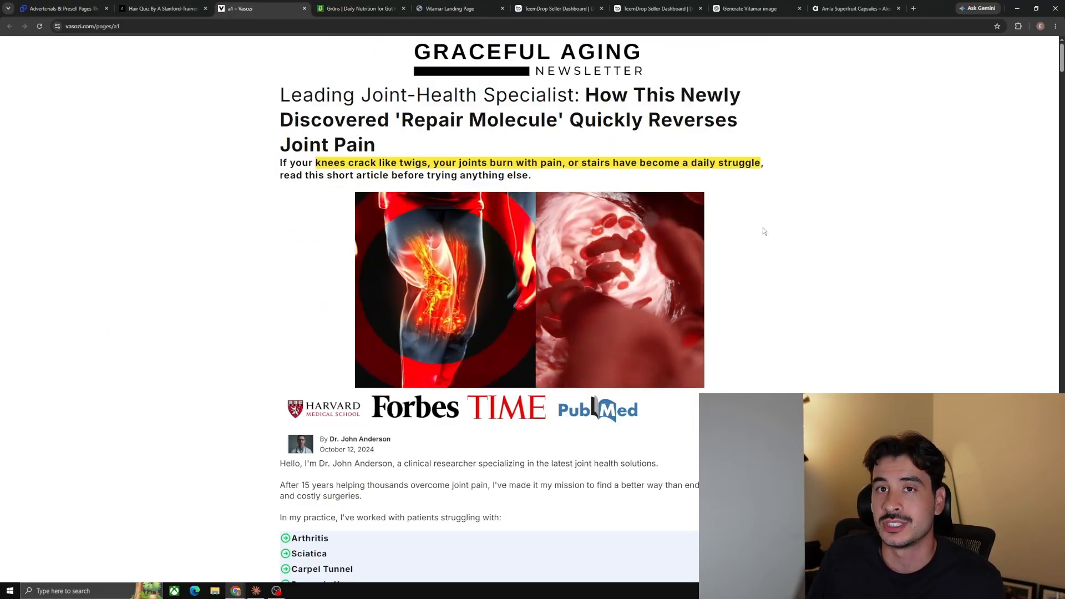
{"action": "scroll", "coordinate": [855, 293], "scroll_direction": "down", "scroll_amount": 1}
{"action": "scroll", "coordinate": [854, 292], "scroll_direction": "down", "scroll_amount": 15}
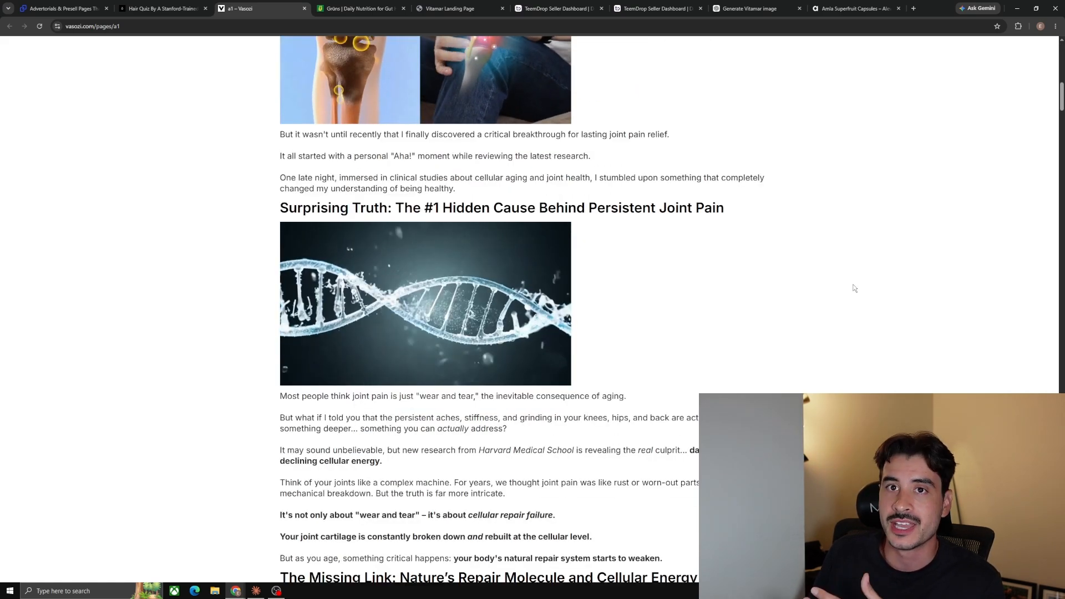
Switch to the Kilgour MD hair quiz and highlight its opening question about GLP-1 use
{"action": "key", "text": "ctrl+shift+Tab"}
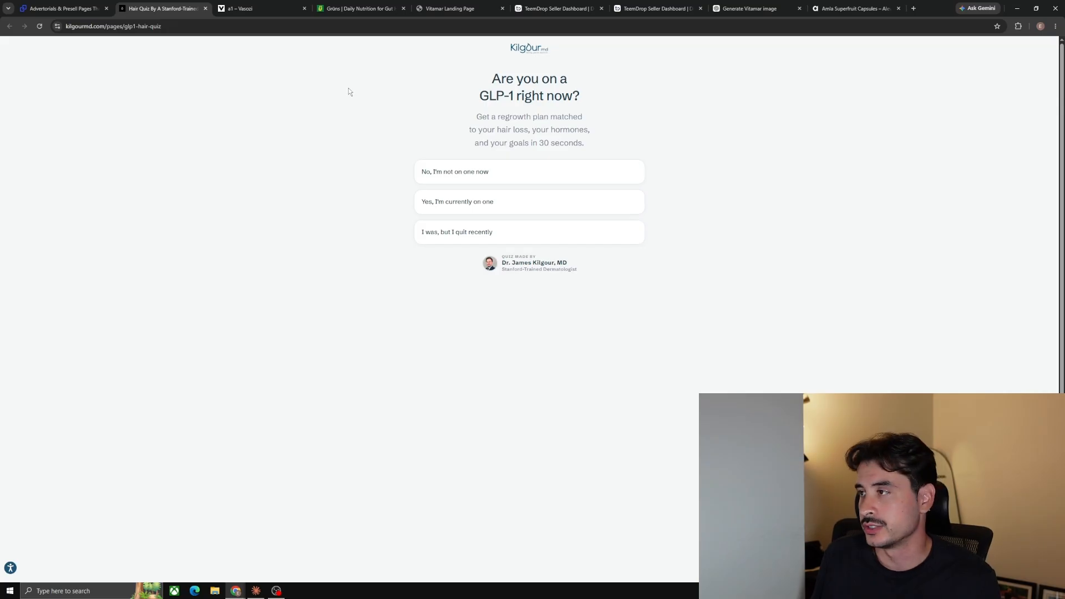
{"action": "left_click_drag", "start_coordinate": [484, 84], "coordinate": [594, 97]}
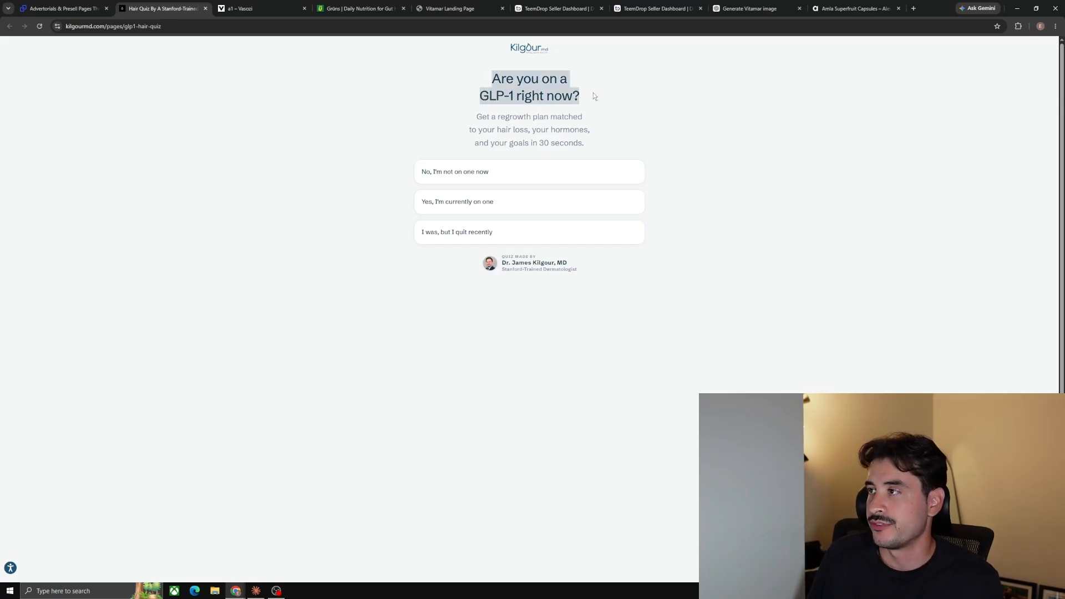
{"action": "left_click", "coordinate": [629, 107]}
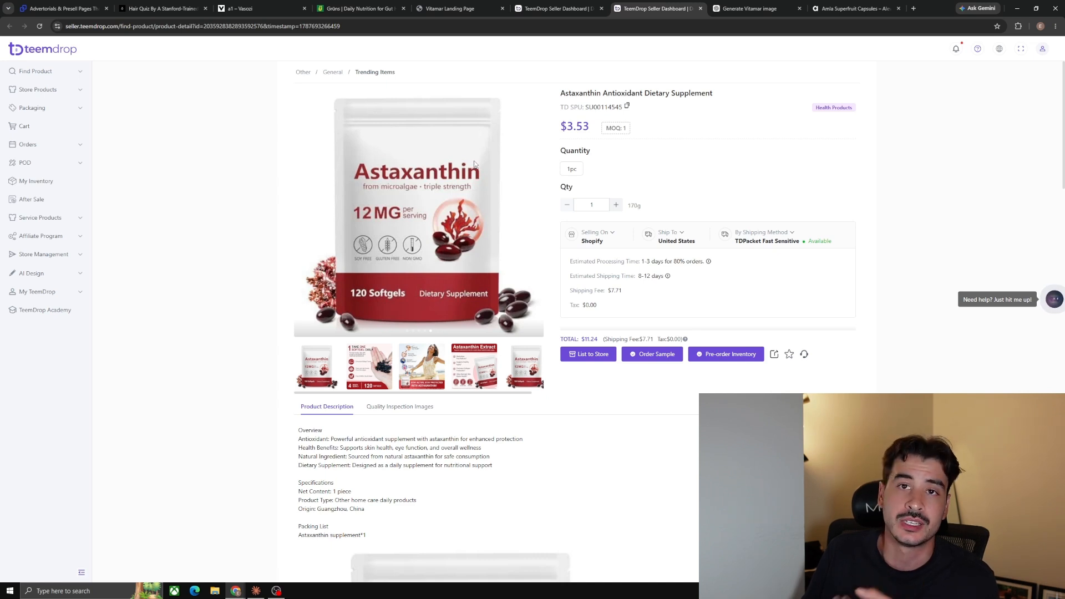
View the TeemDrop supplement product listings alongside the Grüns reference landing page
{"action": "left_click", "coordinate": [559, 8]}
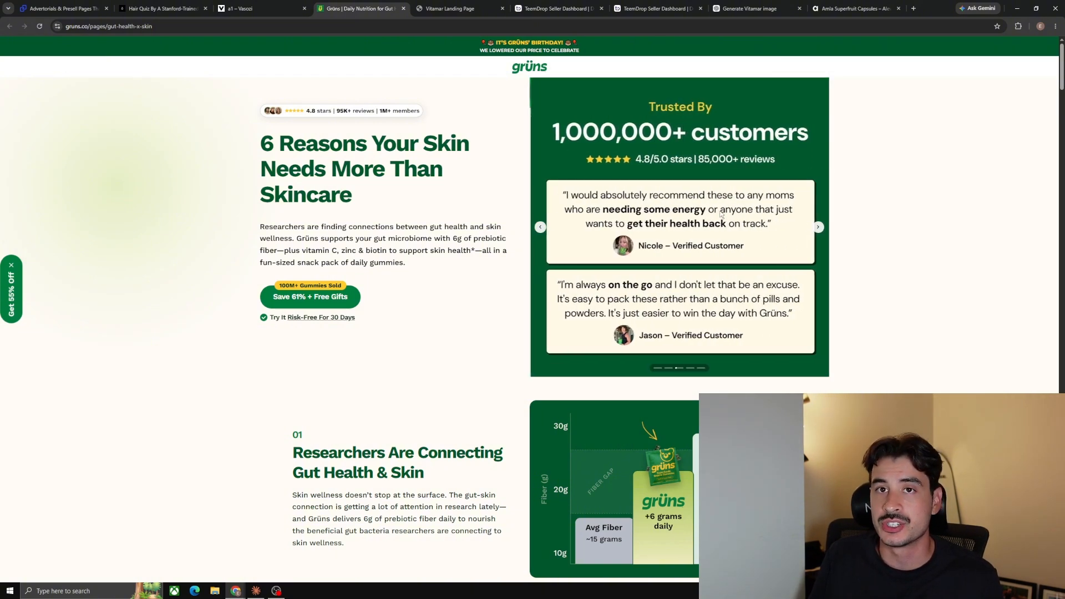
{"action": "left_click", "coordinate": [683, 7]}
{"action": "left_click", "coordinate": [366, 7]}
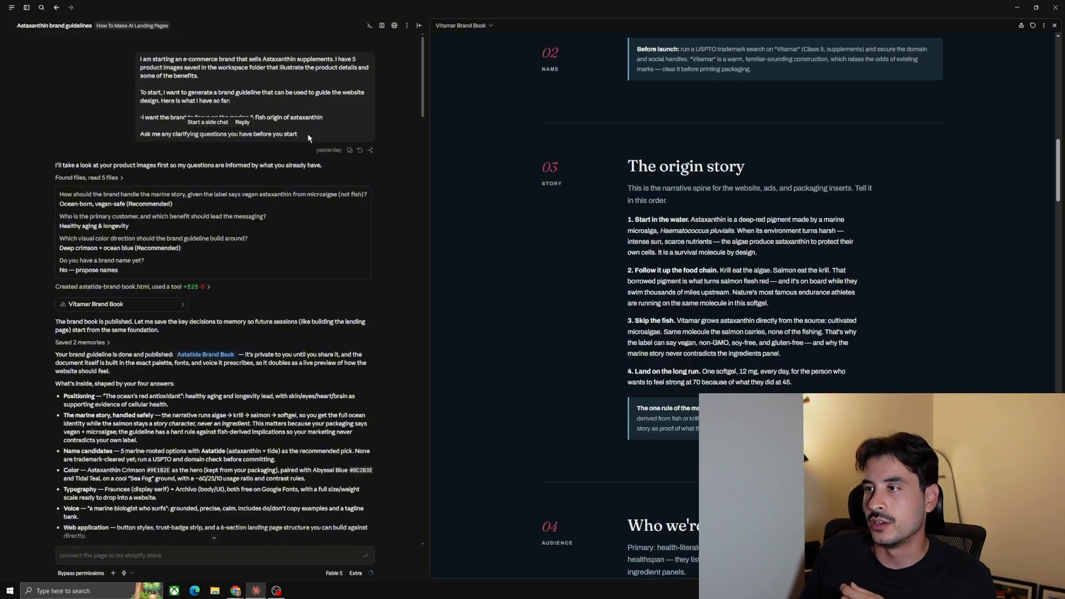
Examine the brand guideline prompt's closing request for clarifying questions and the answered questions beneath it
{"action": "left_click_drag", "start_coordinate": [298, 134], "coordinate": [143, 134]}
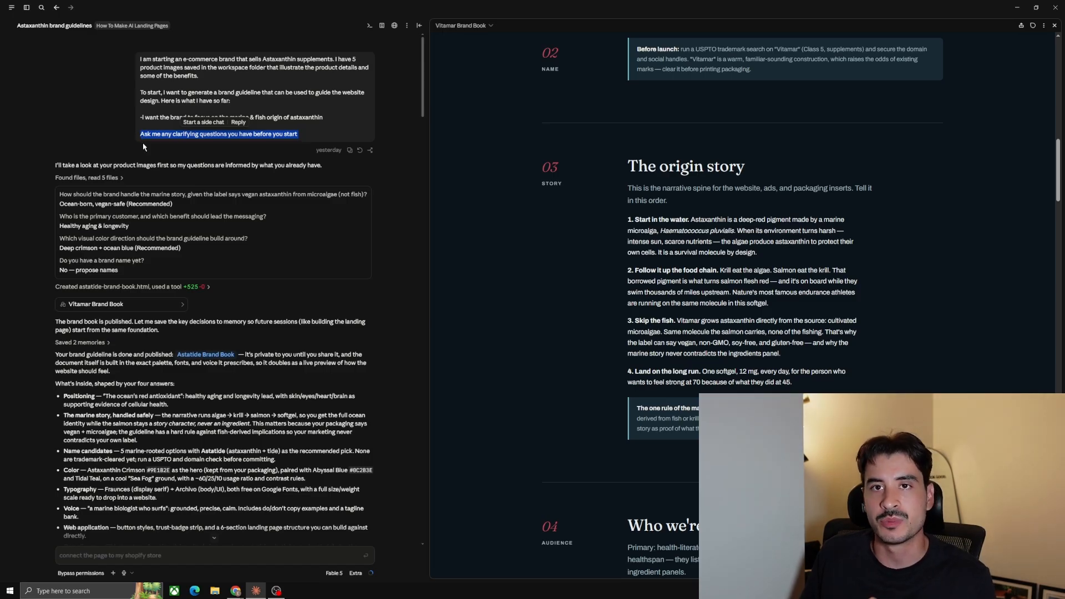
{"action": "left_click", "coordinate": [150, 216]}
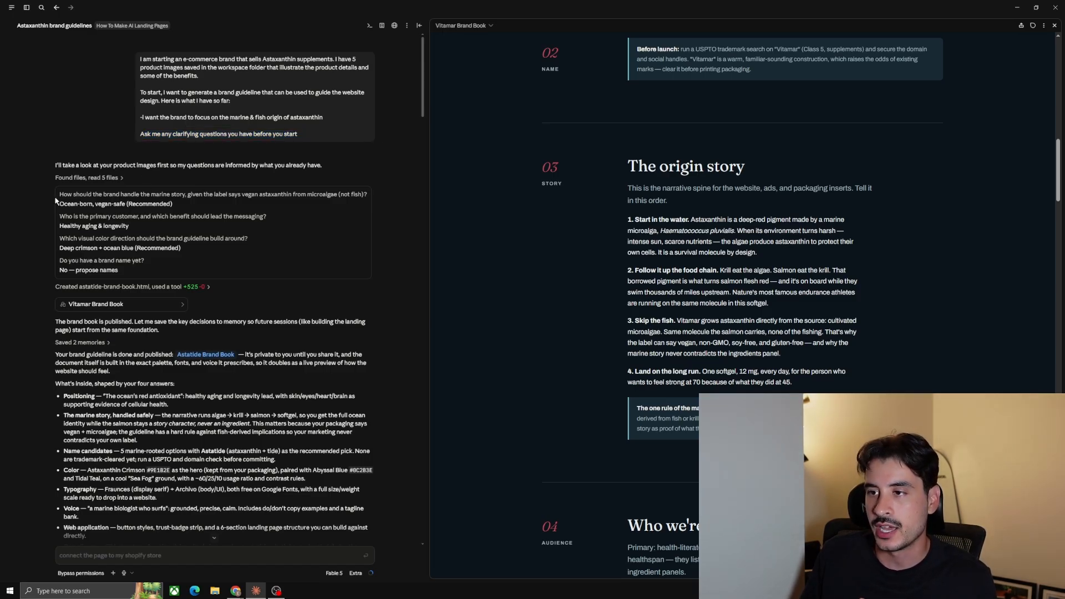
{"action": "left_click_drag", "start_coordinate": [57, 193], "coordinate": [179, 270]}
{"action": "left_click", "coordinate": [154, 268]}
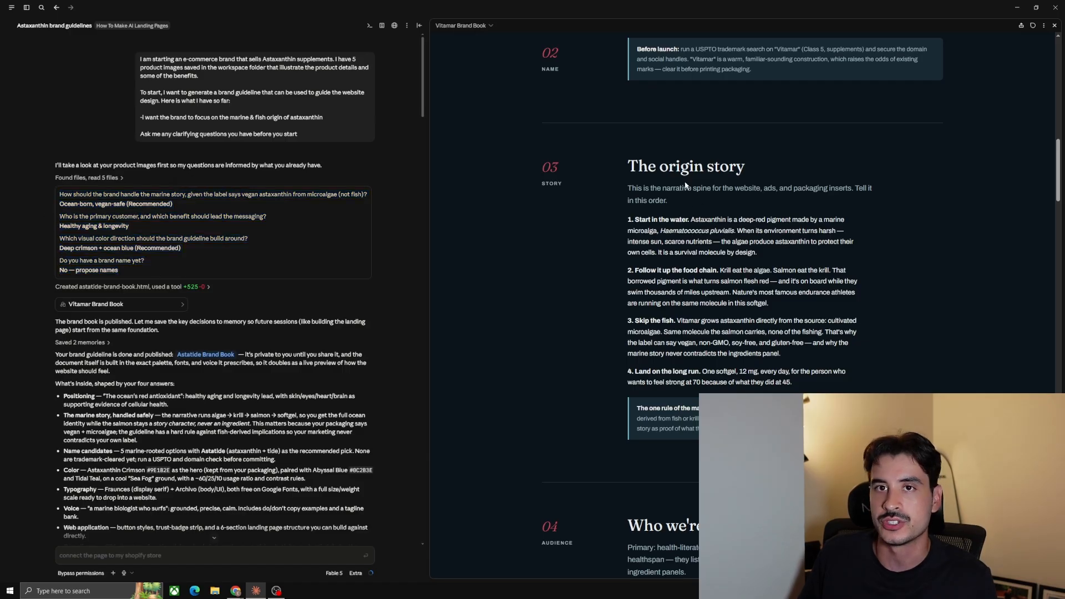
{"action": "left_click_drag", "start_coordinate": [58, 193], "coordinate": [183, 265]}
{"action": "left_click", "coordinate": [210, 264]}
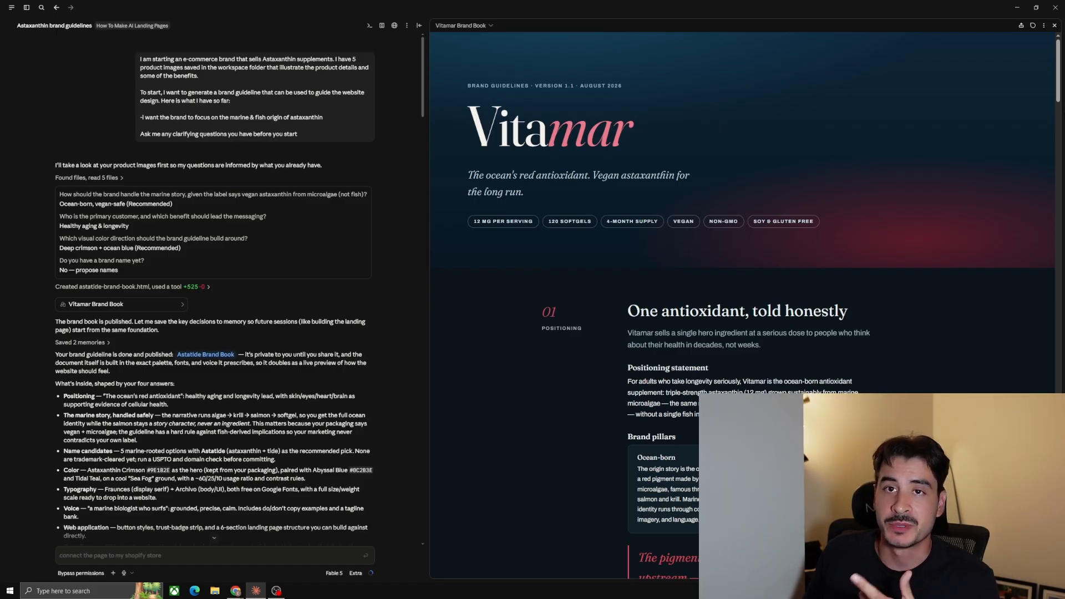
Read the Vitamar Brand Book from its cover and positioning through the audience and voice and tone chapters
{"action": "scroll", "coordinate": [948, 194], "scroll_direction": "down", "scroll_amount": 2}
{"action": "scroll", "coordinate": [949, 199], "scroll_direction": "down", "scroll_amount": 8}
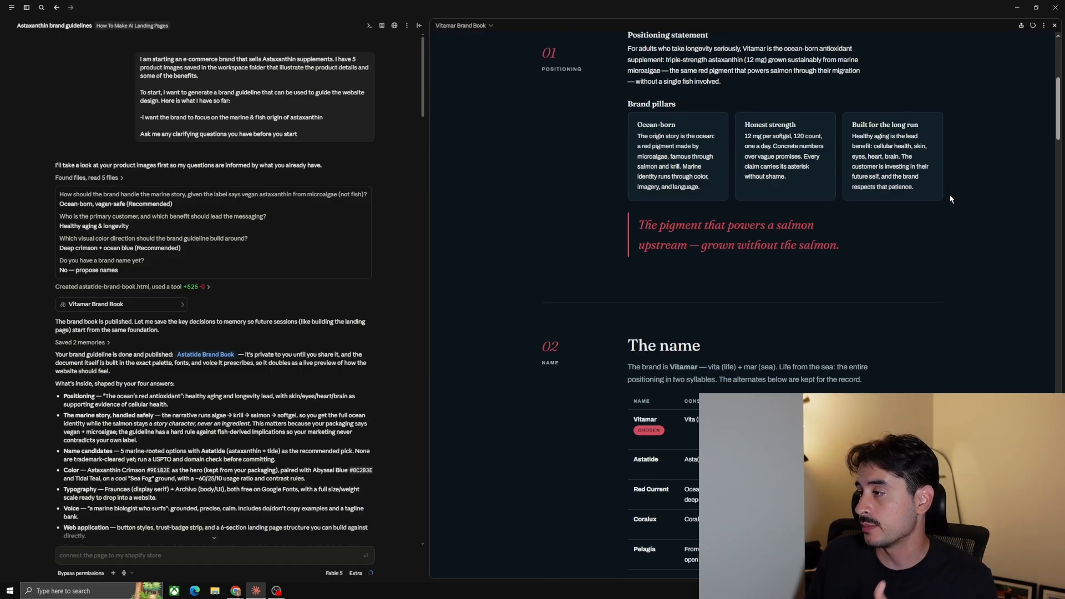
{"action": "scroll", "coordinate": [951, 199], "scroll_direction": "down", "scroll_amount": 5}
{"action": "scroll", "coordinate": [951, 199], "scroll_direction": "down", "scroll_amount": 15}
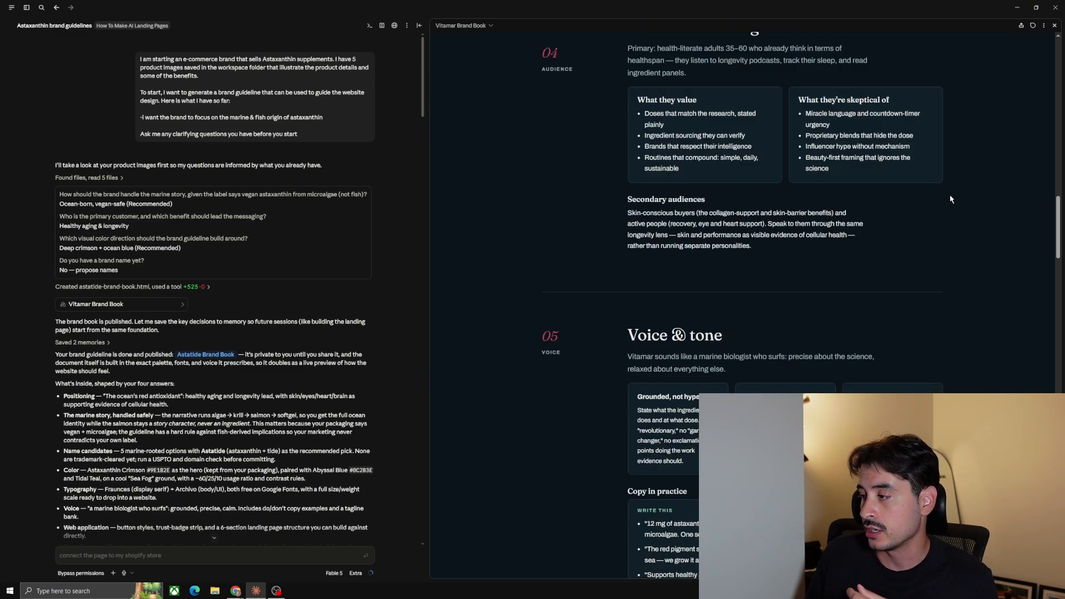
{"action": "scroll", "coordinate": [912, 210], "scroll_direction": "down", "scroll_amount": 2}
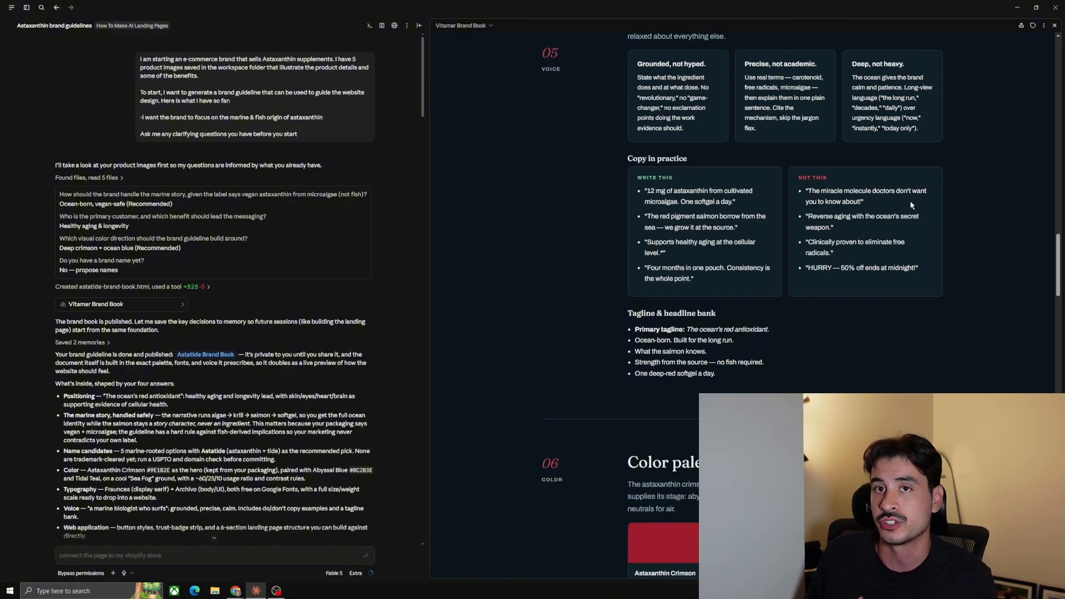
{"action": "scroll", "coordinate": [888, 200], "scroll_direction": "down", "scroll_amount": 2}
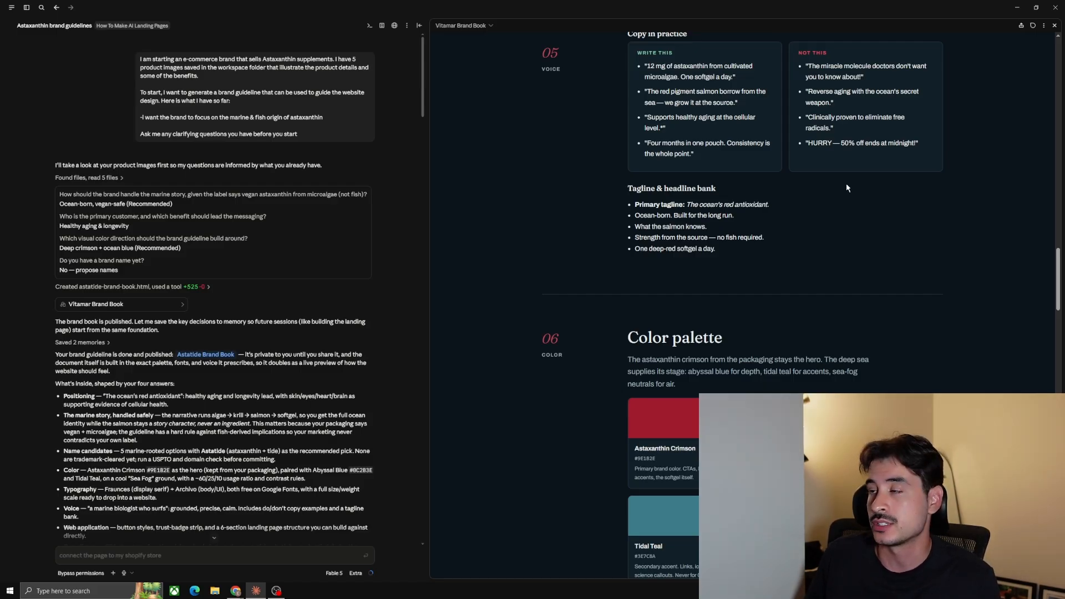
{"action": "scroll", "coordinate": [860, 263], "scroll_direction": "up", "scroll_amount": 3}
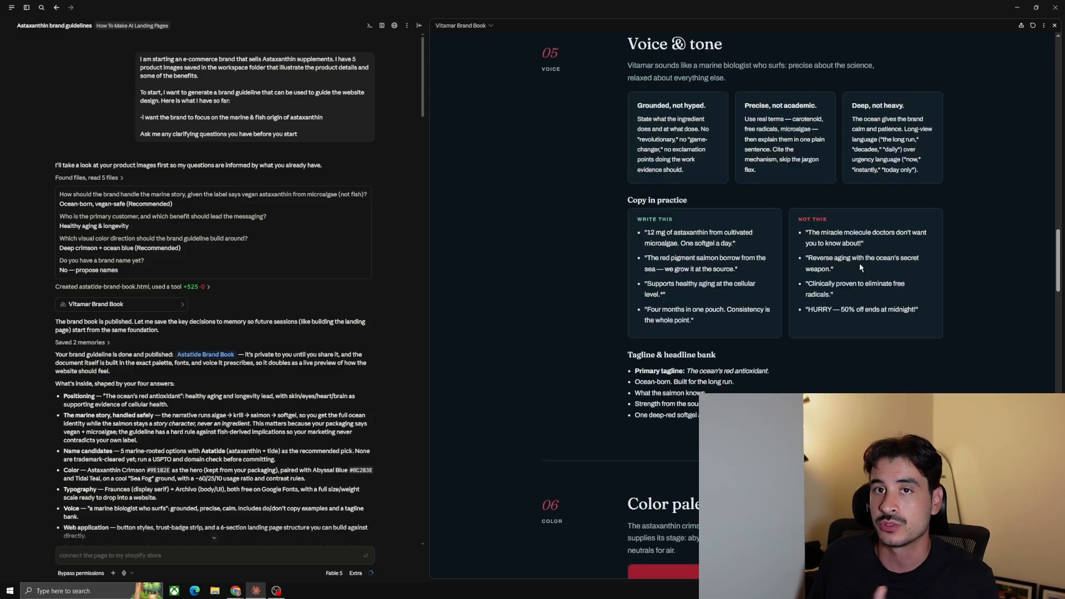
Read the brand book's color palette, typography and claims and compliance chapters down to the product fact sheet
{"action": "scroll", "coordinate": [860, 263], "scroll_direction": "down", "scroll_amount": 6}
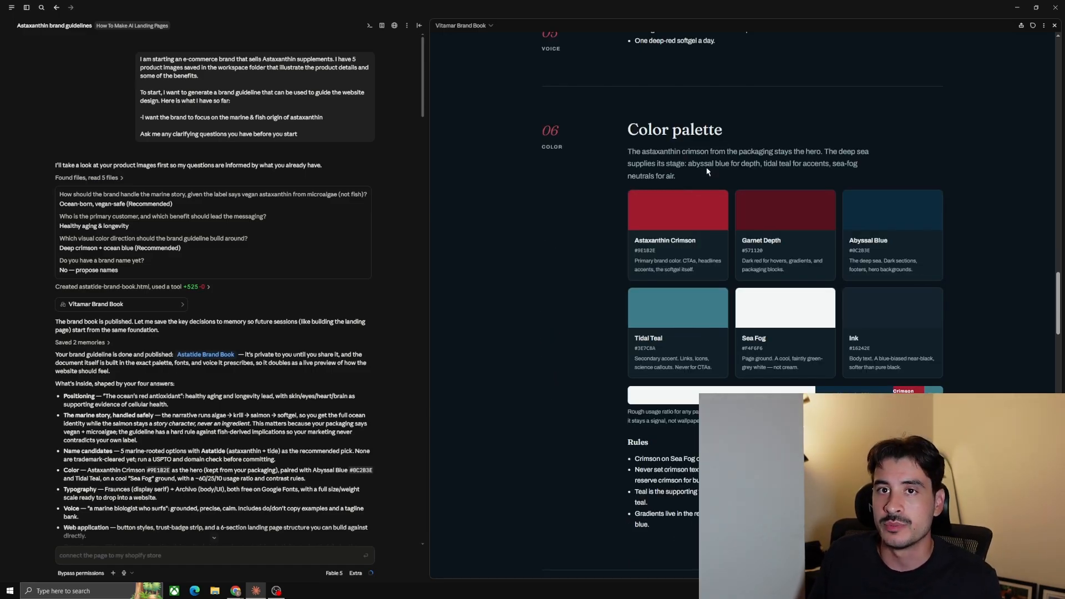
{"action": "scroll", "coordinate": [813, 211], "scroll_direction": "down", "scroll_amount": 7}
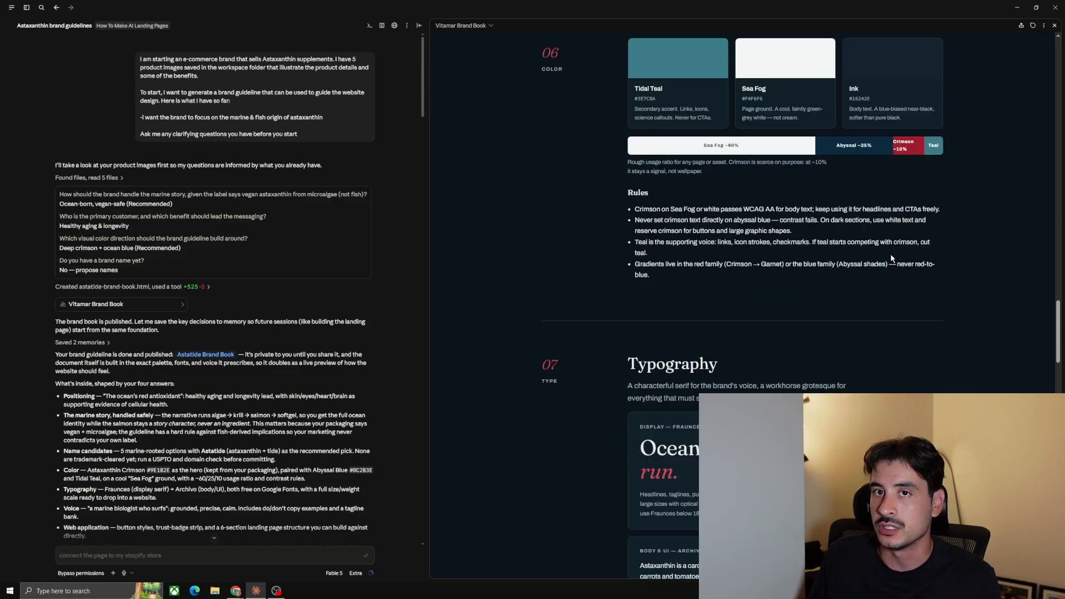
{"action": "scroll", "coordinate": [726, 257], "scroll_direction": "down", "scroll_amount": 15}
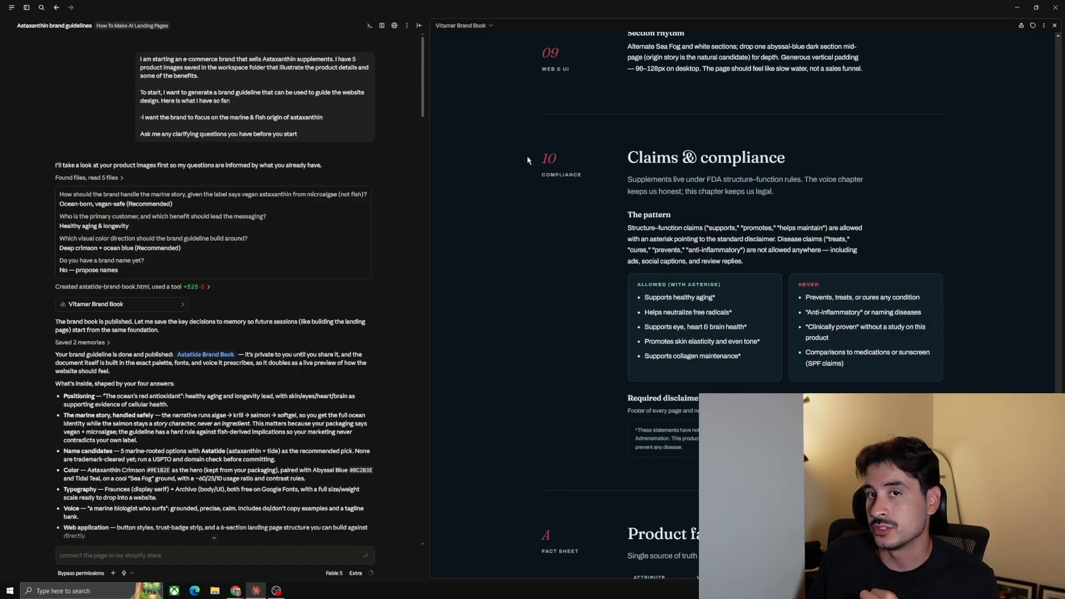
{"action": "left_click_drag", "start_coordinate": [528, 160], "coordinate": [805, 235]}
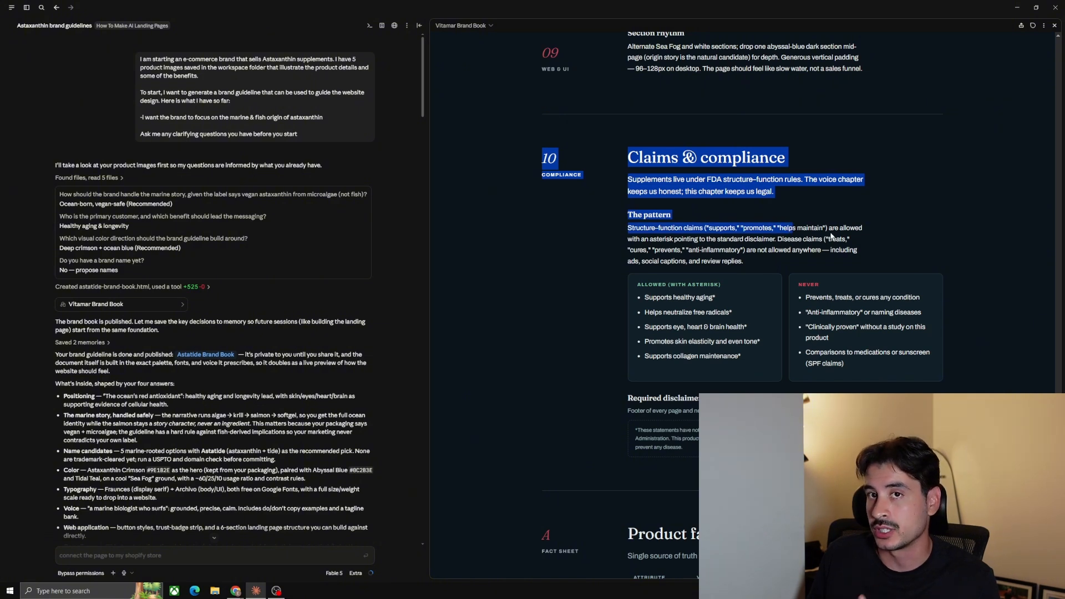
{"action": "left_click", "coordinate": [830, 236]}
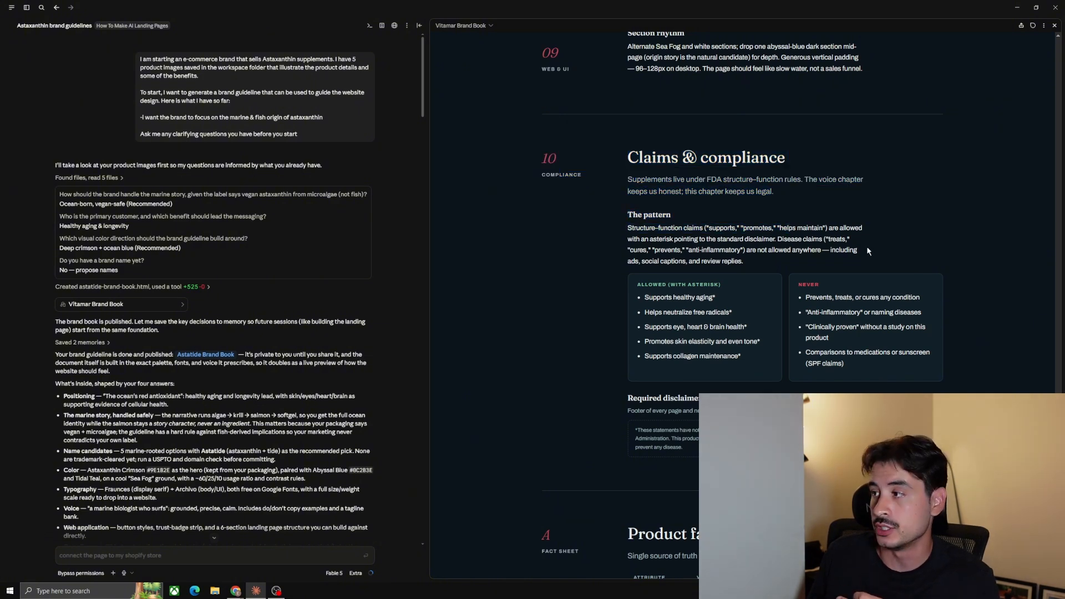
{"action": "scroll", "coordinate": [943, 166], "scroll_direction": "down", "scroll_amount": 4}
Close the brand book preview and find the prompt for building the 6 reasons why landing page
{"action": "left_click", "coordinate": [1054, 25]}
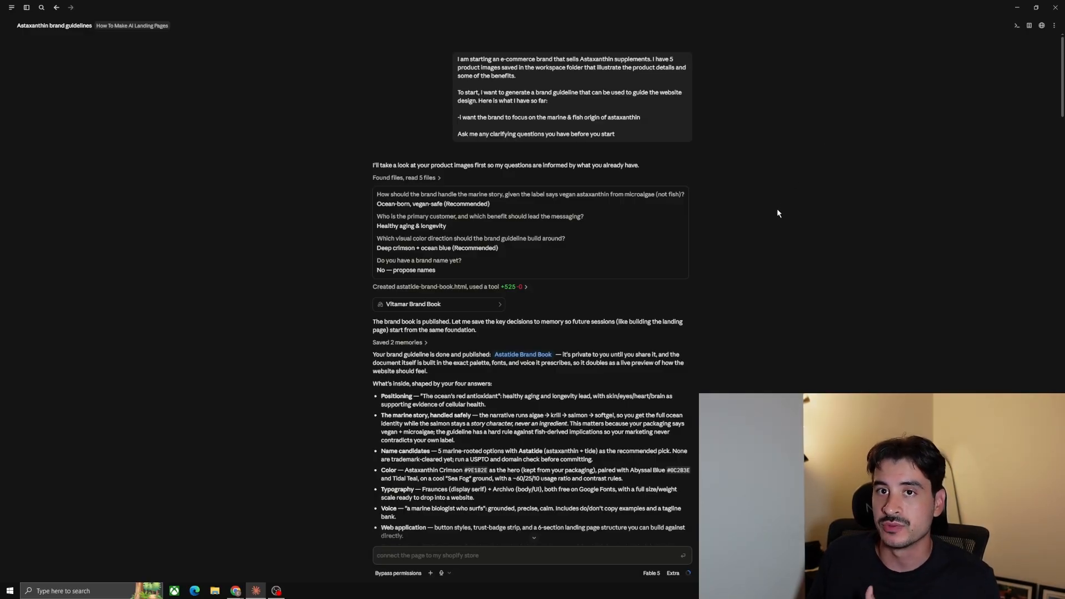
{"action": "scroll", "coordinate": [621, 266], "scroll_direction": "down", "scroll_amount": 12}
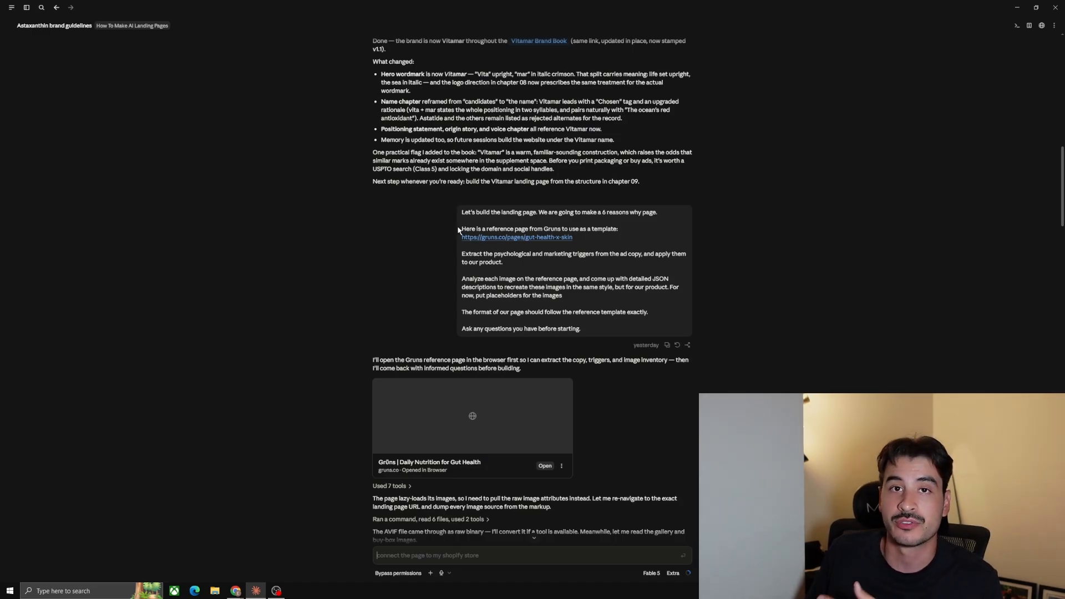
Read the landing page prompt's Gruns reference link and its request to extract psychological and marketing triggers from the ad copy
{"action": "left_click_drag", "start_coordinate": [459, 230], "coordinate": [632, 232]}
{"action": "left_click", "coordinate": [605, 244]}
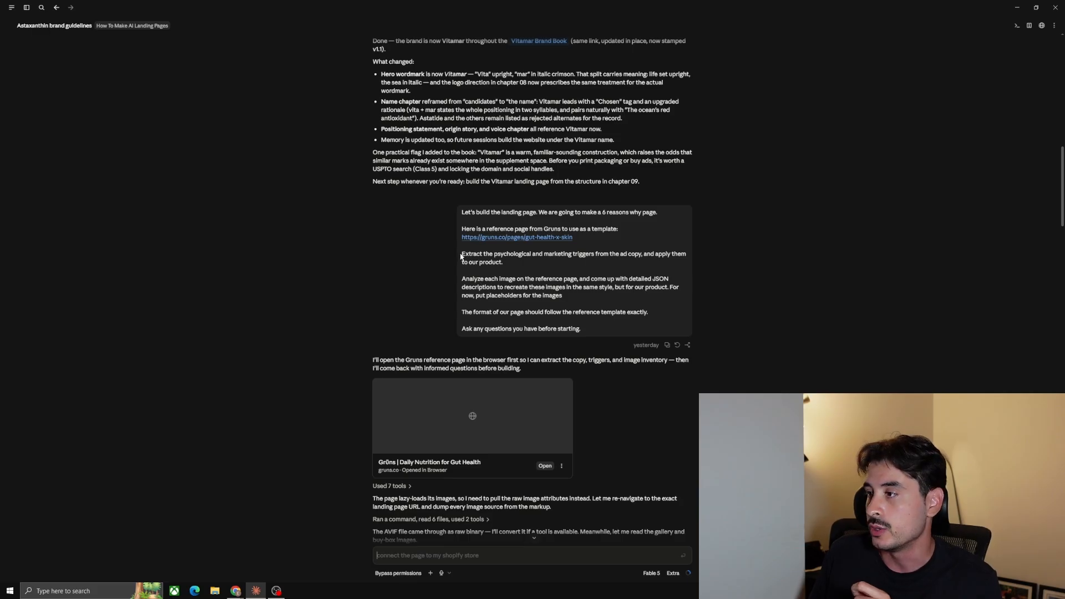
{"action": "left_click_drag", "start_coordinate": [460, 256], "coordinate": [638, 271]}
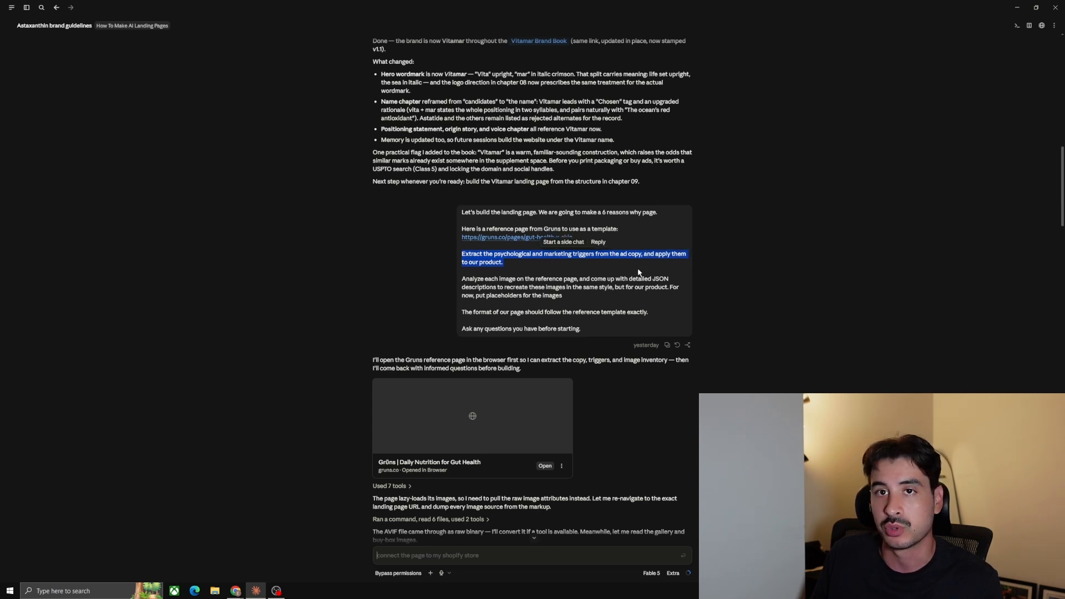
{"action": "left_click", "coordinate": [593, 275]}
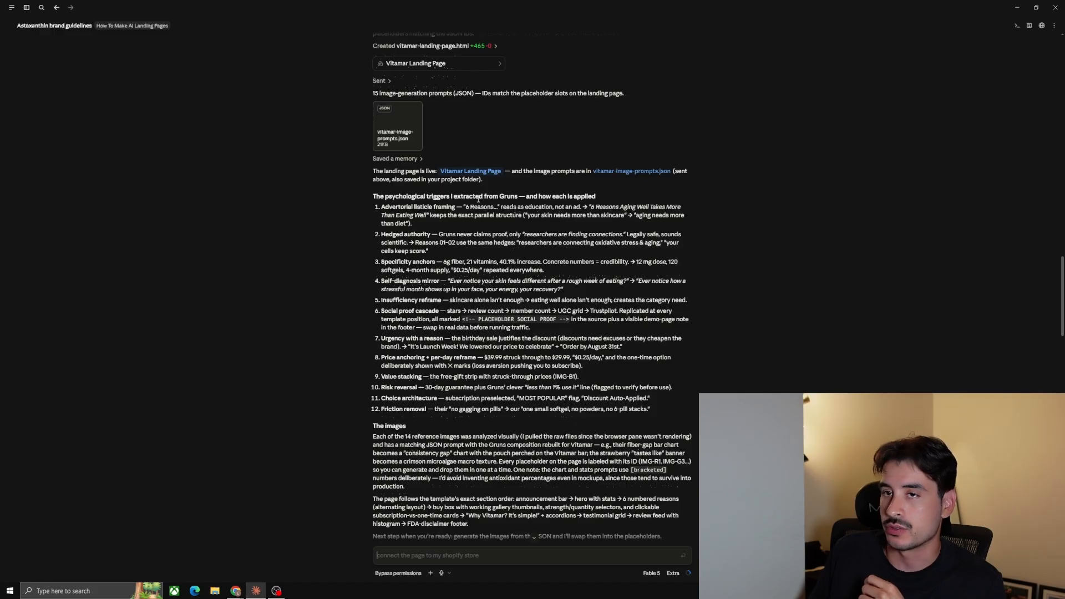
Read the list of psychological triggers extracted from Gruns, from advertorial listicle framing through specificity anchors to friction removal
{"action": "left_click_drag", "start_coordinate": [416, 196], "coordinate": [552, 206]}
{"action": "left_click", "coordinate": [574, 214]}
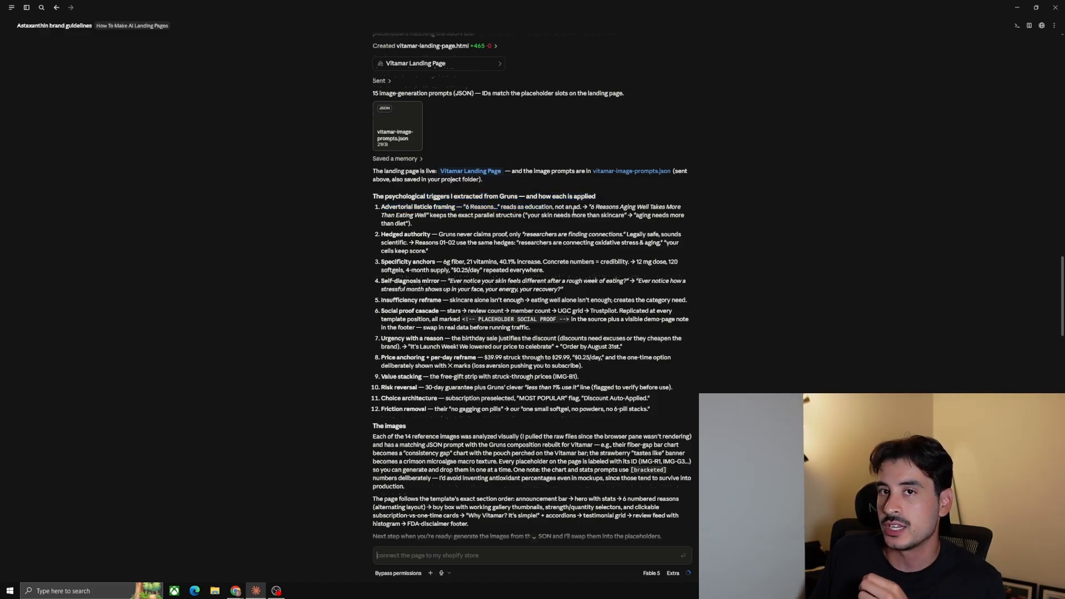
{"action": "scroll", "coordinate": [465, 228], "scroll_direction": "down", "scroll_amount": 2}
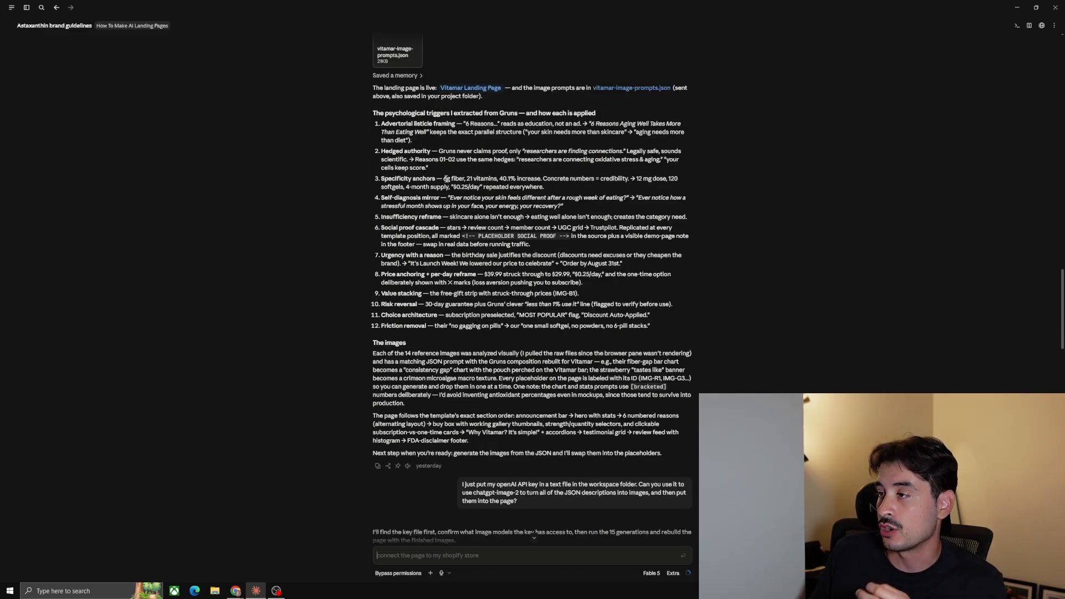
{"action": "left_click_drag", "start_coordinate": [444, 178], "coordinate": [501, 179]}
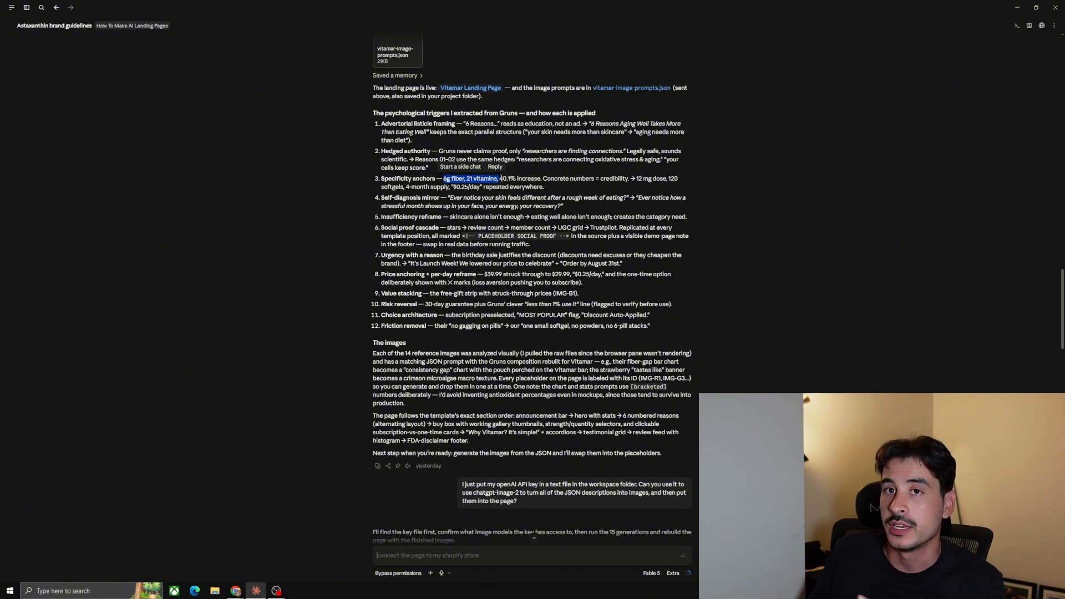
{"action": "left_click", "coordinate": [559, 178]}
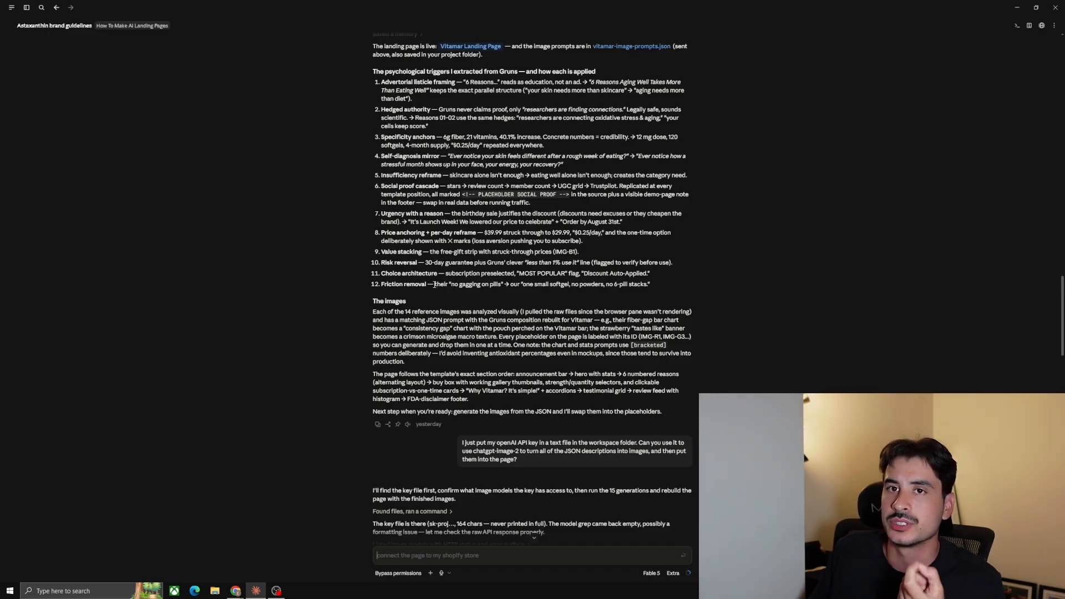
{"action": "left_click_drag", "start_coordinate": [509, 285], "coordinate": [572, 286]}
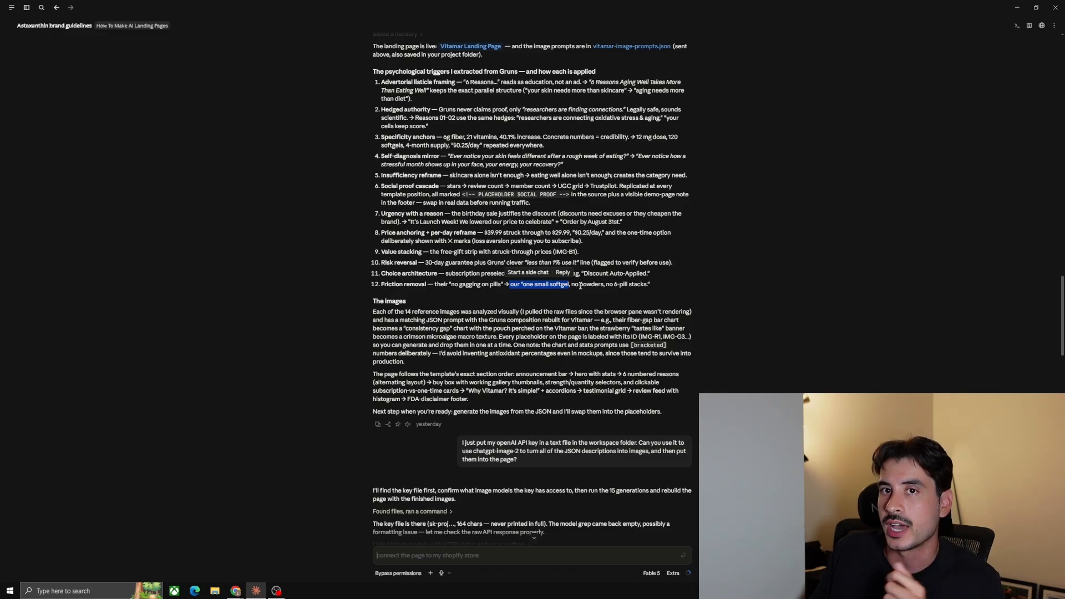
{"action": "left_click", "coordinate": [574, 286]}
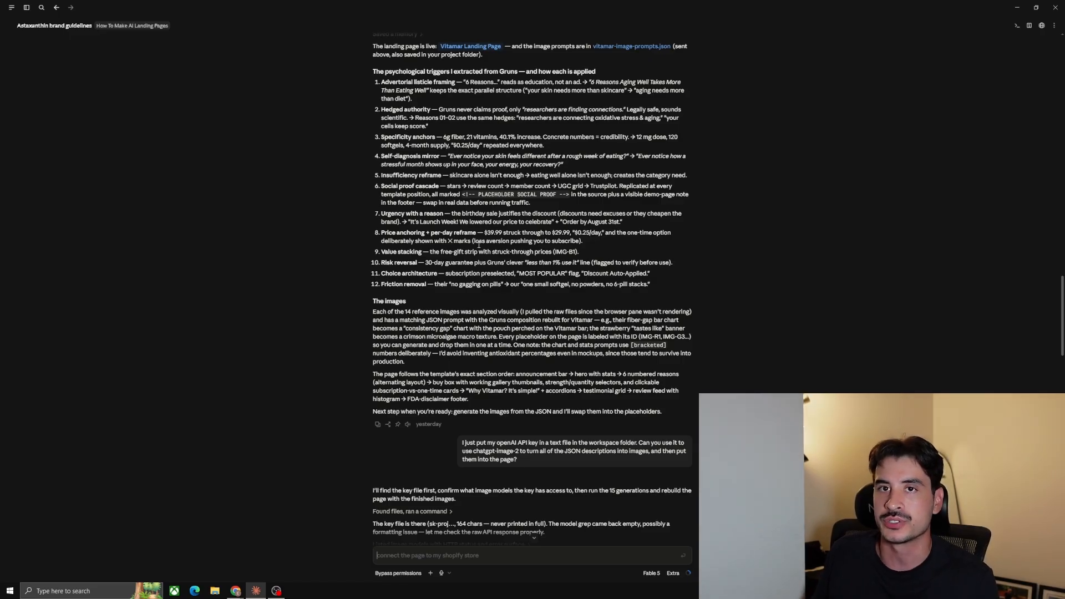
Read the landing page prompt's request for JSON image descriptions and look over the images on the Gruns reference page
{"action": "scroll", "coordinate": [477, 233], "scroll_direction": "up", "scroll_amount": 10}
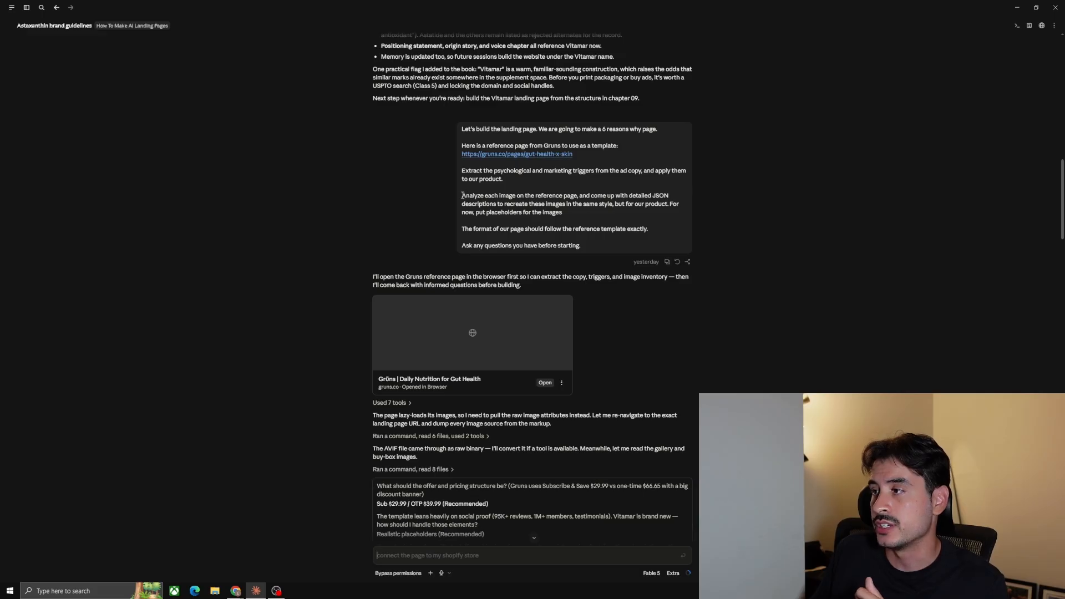
{"action": "left_click_drag", "start_coordinate": [462, 195], "coordinate": [672, 218]}
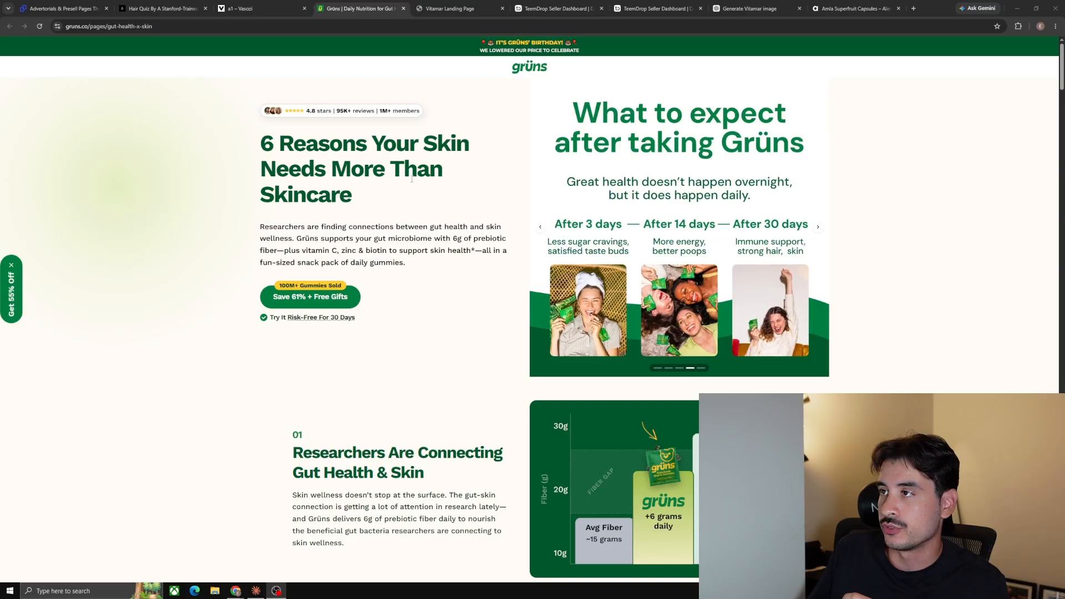
{"action": "scroll", "coordinate": [631, 310], "scroll_direction": "down", "scroll_amount": 3}
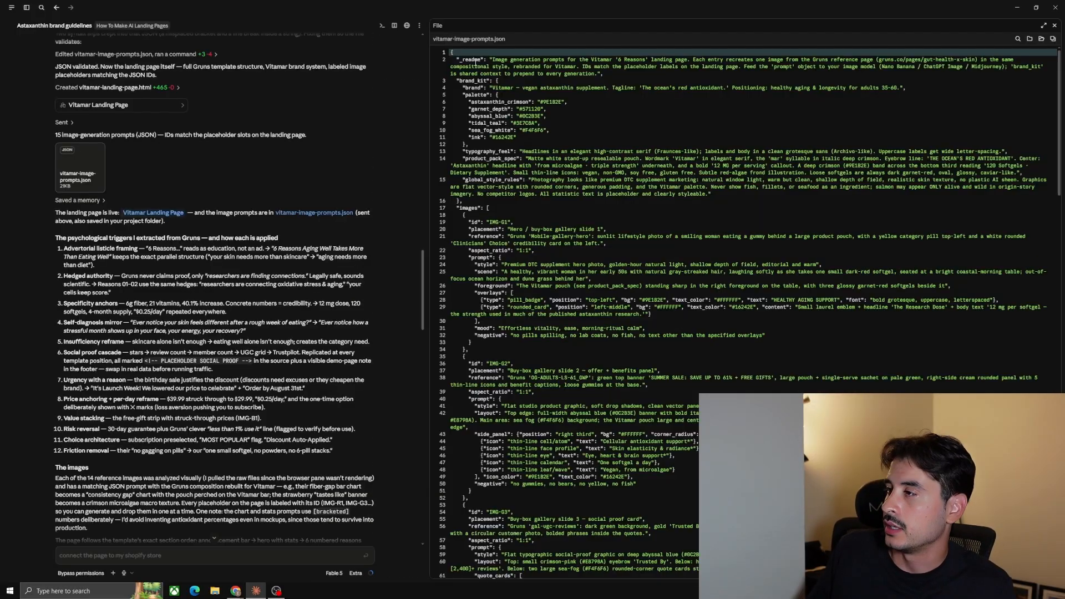
Examine the brand kit section and the first image entry, IMG-G1, in vitamar-image-prompts.json
{"action": "left_click_drag", "start_coordinate": [455, 55], "coordinate": [660, 176]}
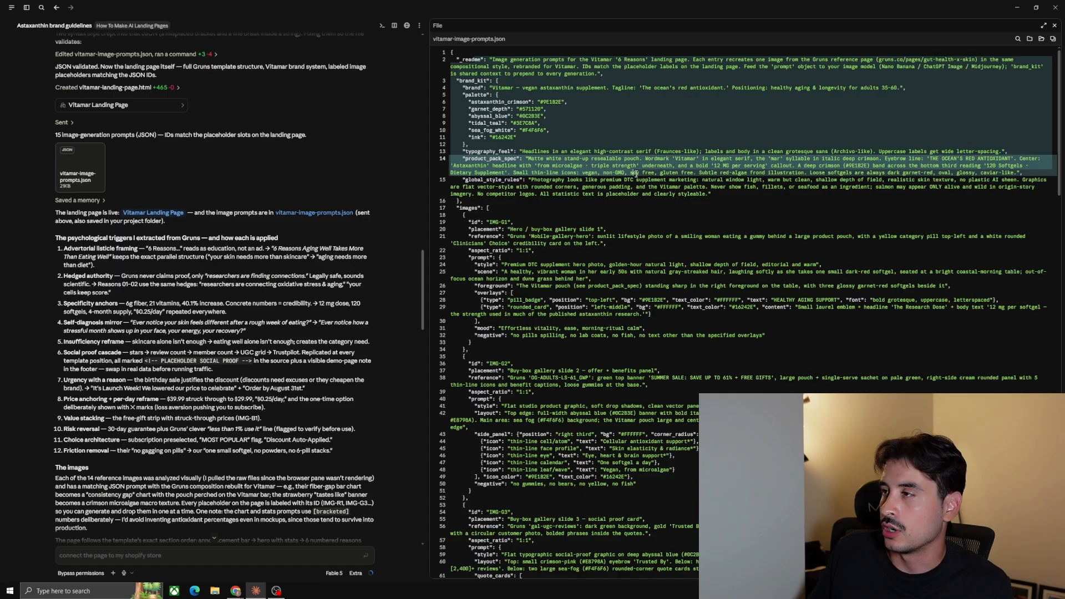
{"action": "left_click", "coordinate": [689, 223]}
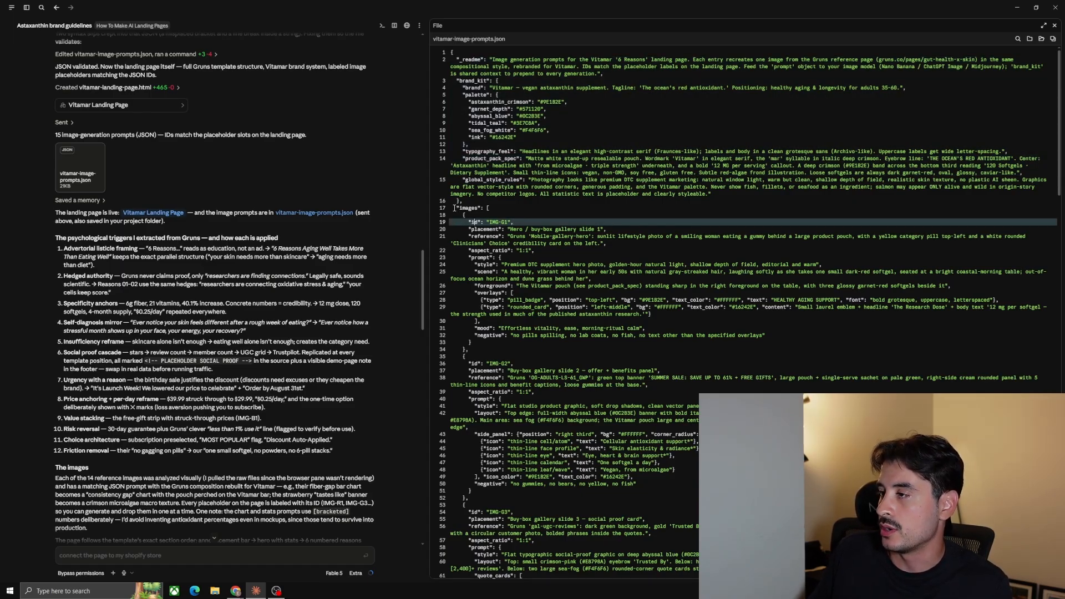
{"action": "left_click_drag", "start_coordinate": [454, 208], "coordinate": [584, 335]}
{"action": "left_click", "coordinate": [576, 350]}
Switch to the ChatGPT image conversation in the browser and review the prompts and generated pictures for the first and second Vitamar images
{"action": "left_click", "coordinate": [235, 591]}
{"action": "left_click", "coordinate": [199, 563]}
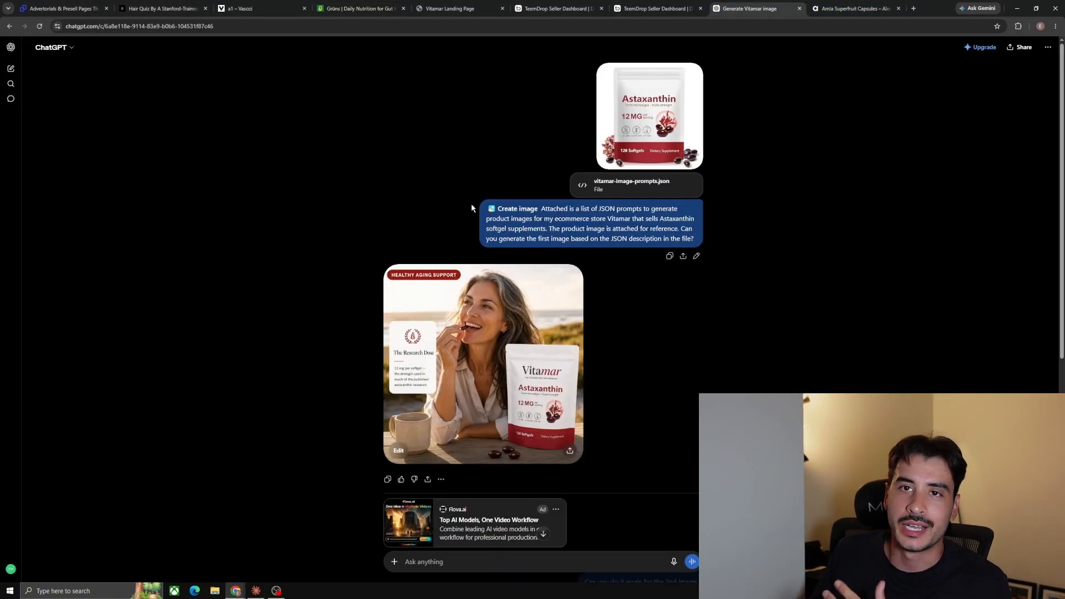
{"action": "left_click", "coordinate": [749, 8]}
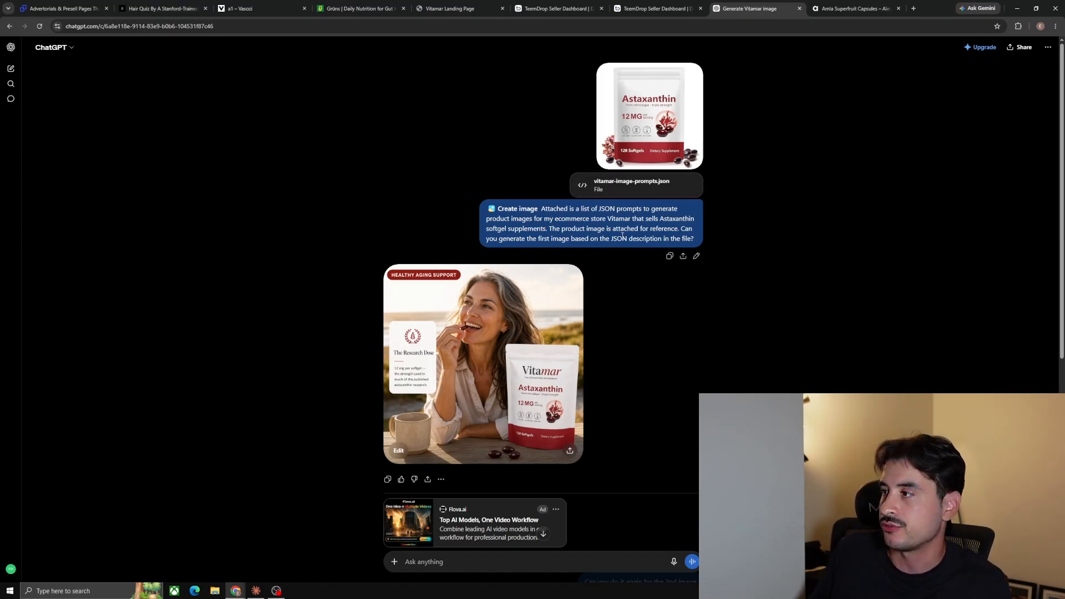
{"action": "scroll", "coordinate": [554, 333], "scroll_direction": "down", "scroll_amount": 5}
{"action": "scroll", "coordinate": [618, 306], "scroll_direction": "up", "scroll_amount": 5}
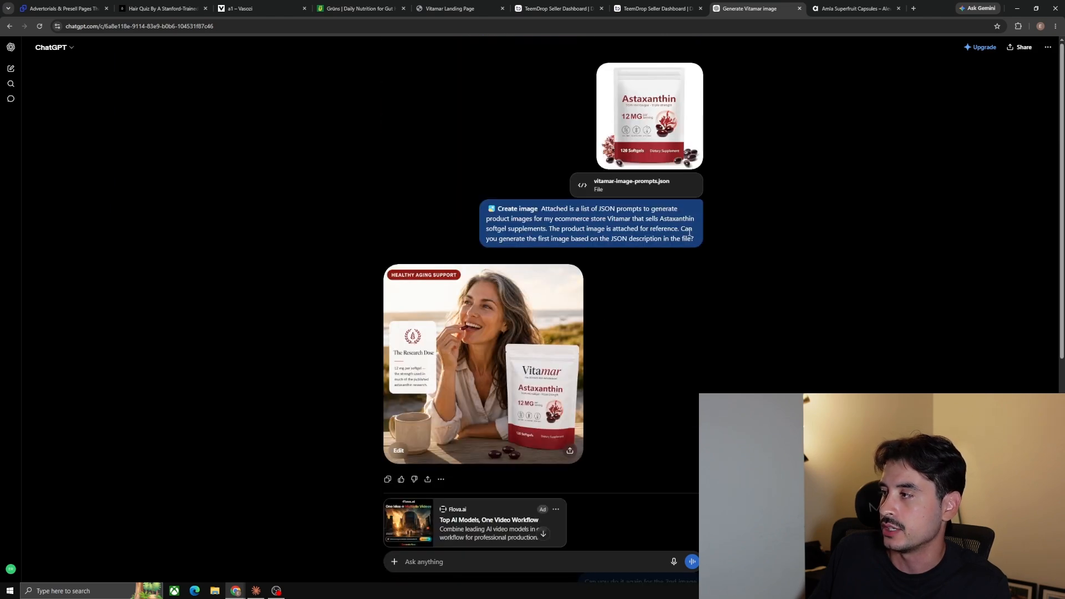
{"action": "left_click_drag", "start_coordinate": [690, 232], "coordinate": [541, 219]}
{"action": "left_click", "coordinate": [710, 345]}
{"action": "scroll", "coordinate": [693, 358], "scroll_direction": "down", "scroll_amount": 5}
{"action": "left_click_drag", "start_coordinate": [673, 333], "coordinate": [625, 361]}
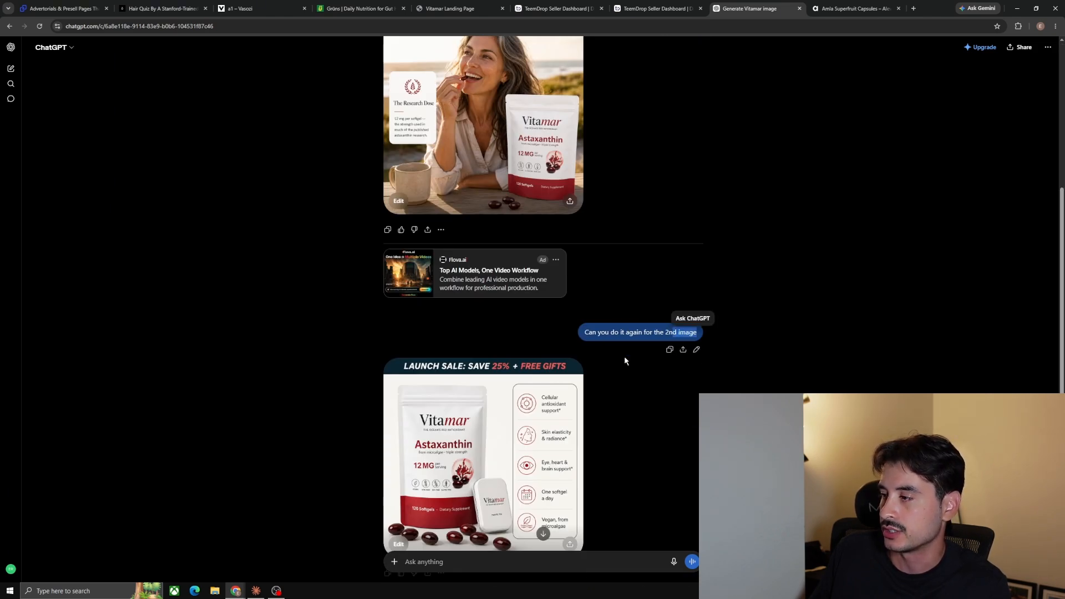
{"action": "left_click", "coordinate": [624, 361]}
{"action": "scroll", "coordinate": [636, 423], "scroll_direction": "up", "scroll_amount": 5}
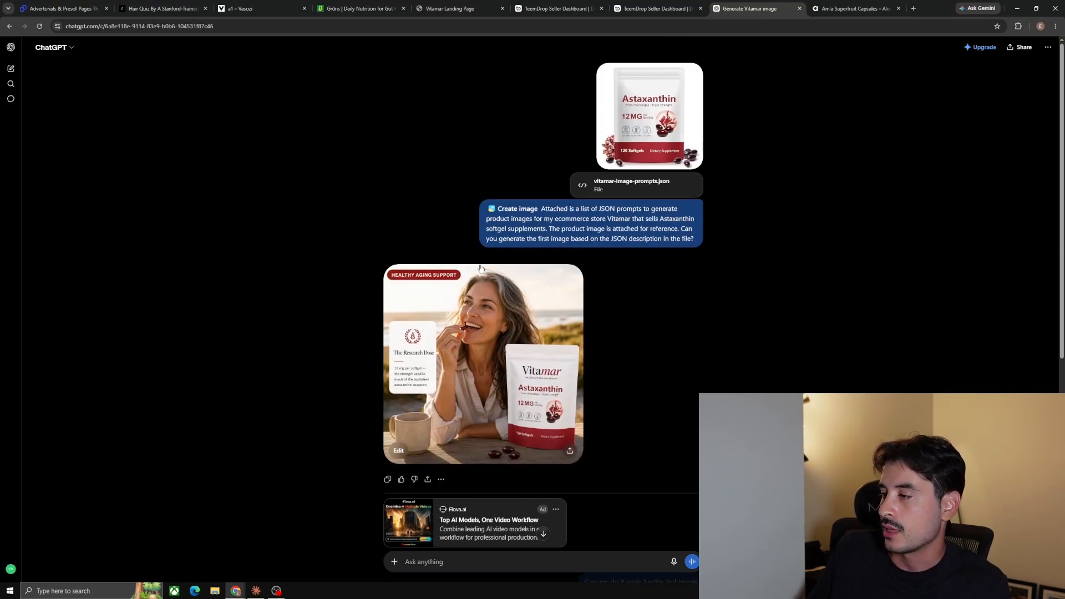
Compare the first gallery image on the Gruns page with an enlarged view of ChatGPT's first Vitamar image
{"action": "left_click", "coordinate": [363, 9]}
{"action": "scroll", "coordinate": [609, 337], "scroll_direction": "up", "scroll_amount": 3}
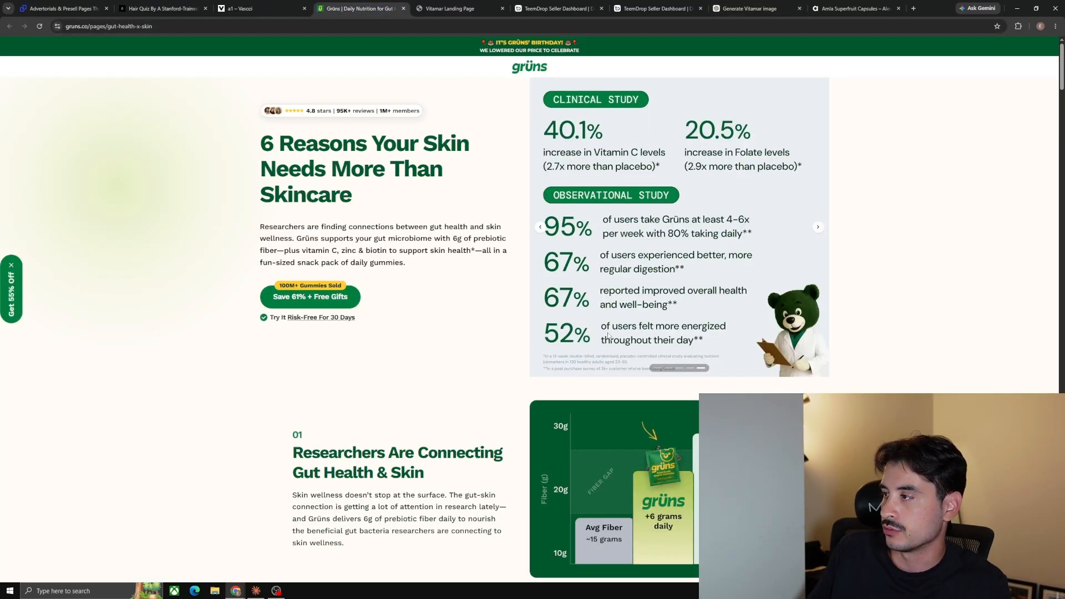
{"action": "left_click", "coordinate": [657, 368]}
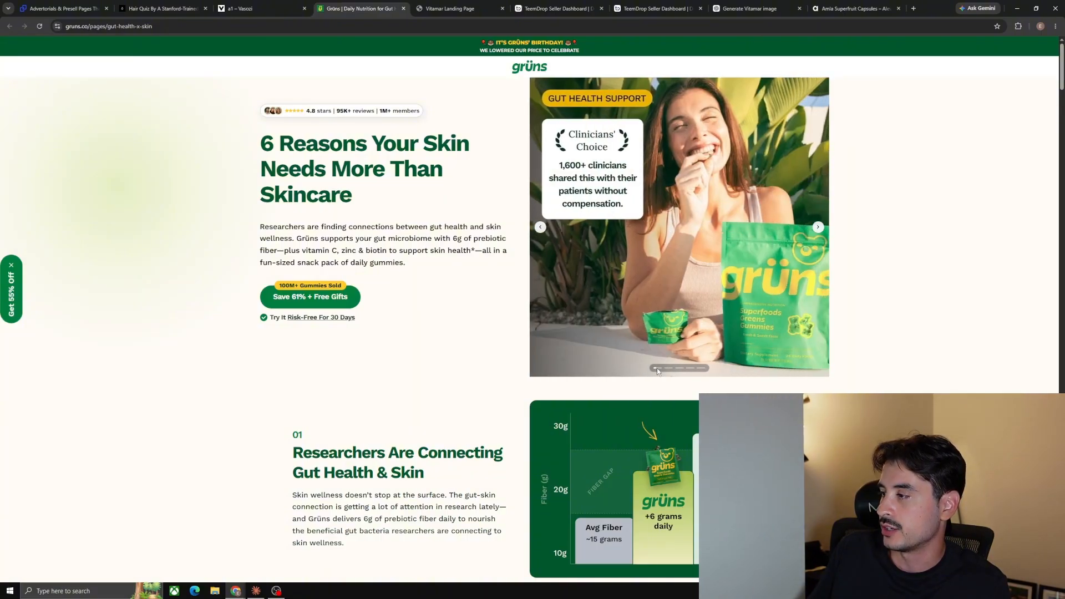
{"action": "left_click", "coordinate": [749, 8]}
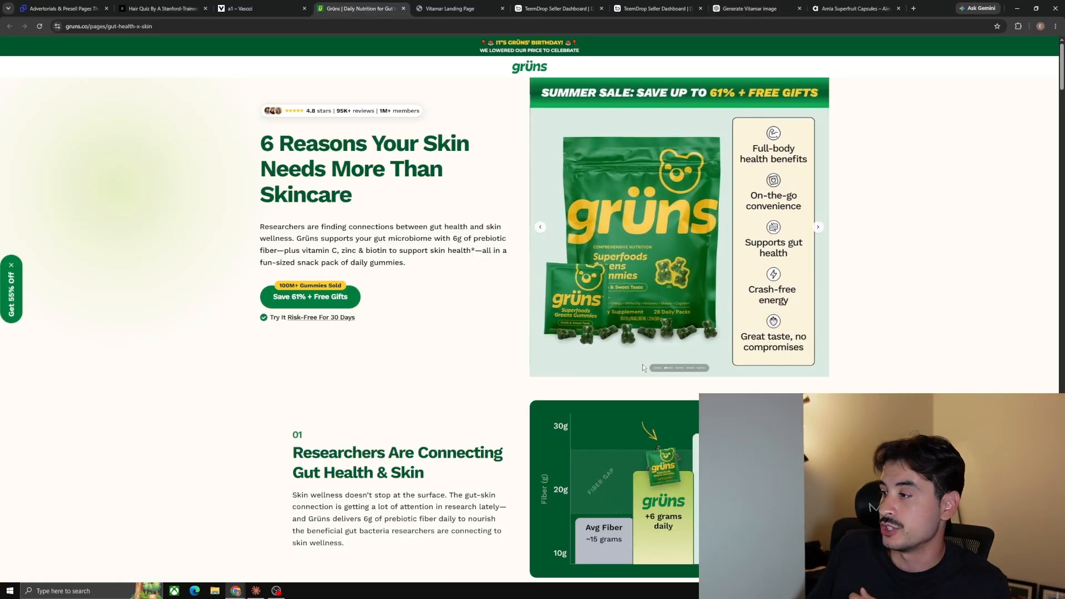
{"action": "left_click", "coordinate": [754, 9]}
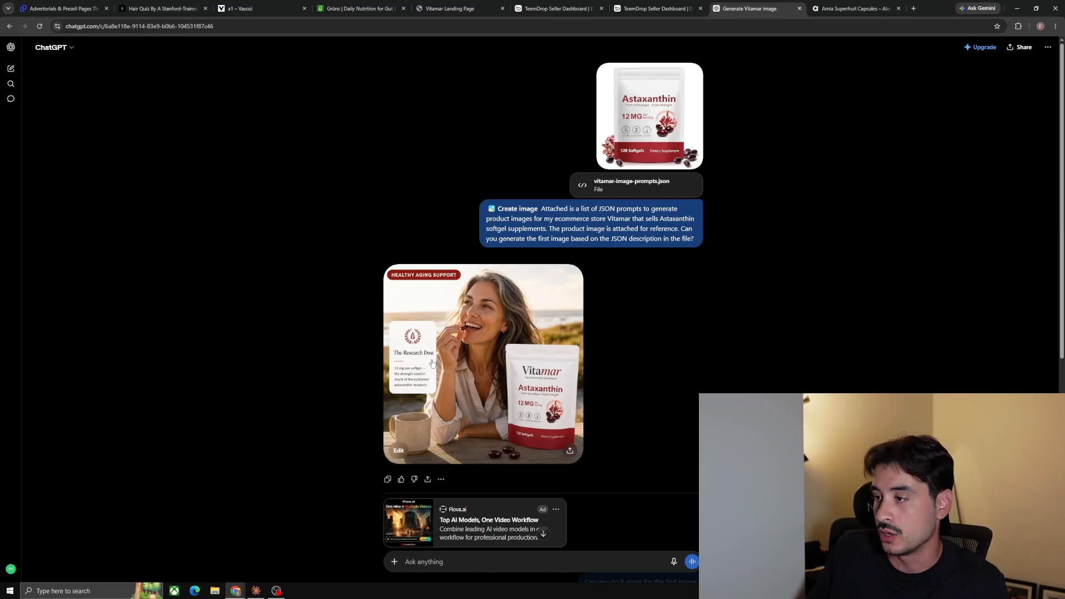
{"action": "left_click", "coordinate": [468, 366]}
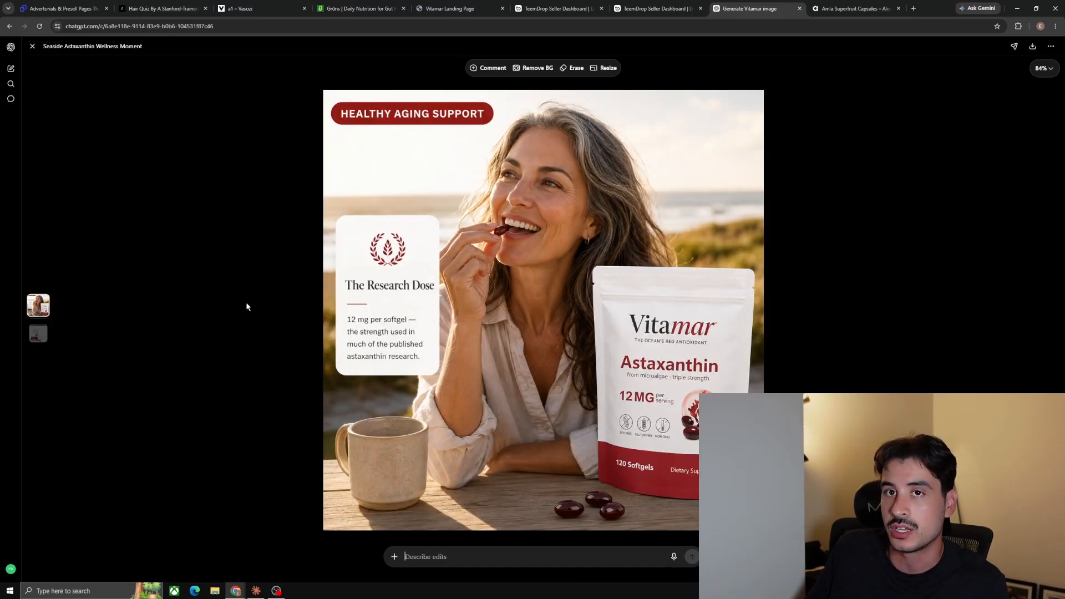
{"action": "key", "text": "Escape"}
Compare the second gallery slide on the Gruns page with ChatGPT's second Vitamar image
{"action": "key", "text": "ctrl+4"}
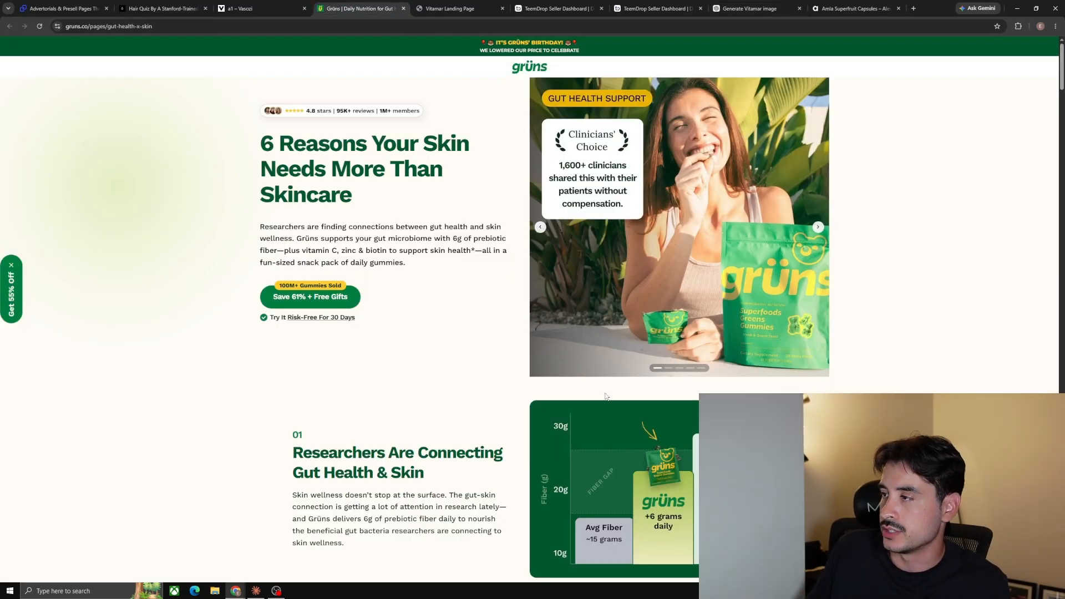
{"action": "left_click", "coordinate": [819, 227]}
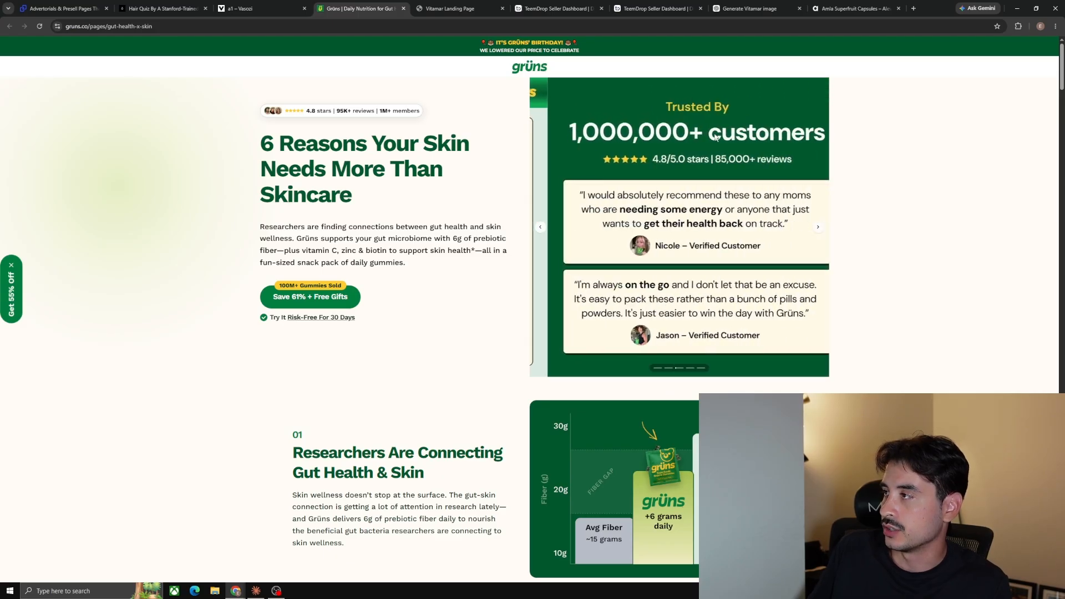
{"action": "key", "text": "ctrl+8"}
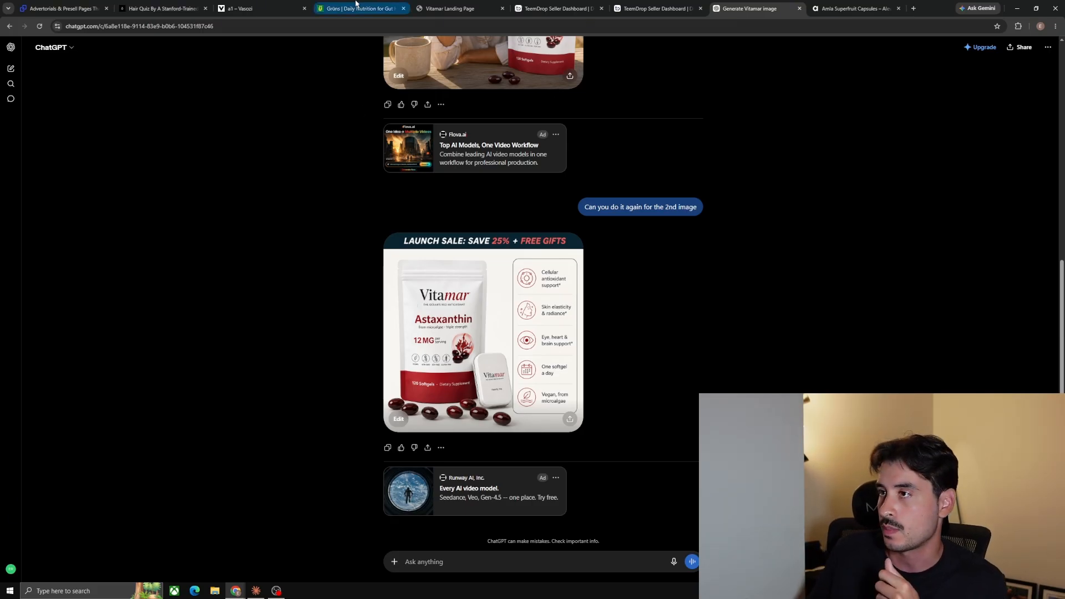
Return to the Claude chat, close the JSON file preview, and review the request to generate the page images through the OpenAI API
{"action": "left_click", "coordinate": [276, 592]}
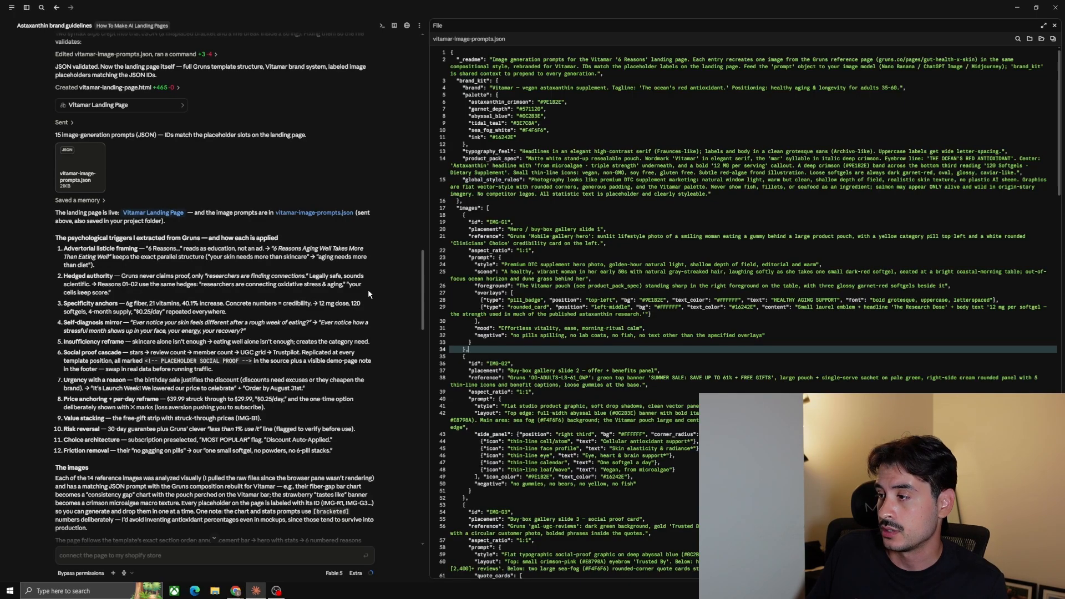
{"action": "left_click", "coordinate": [1055, 26]}
{"action": "scroll", "coordinate": [527, 197], "scroll_direction": "down", "scroll_amount": 10}
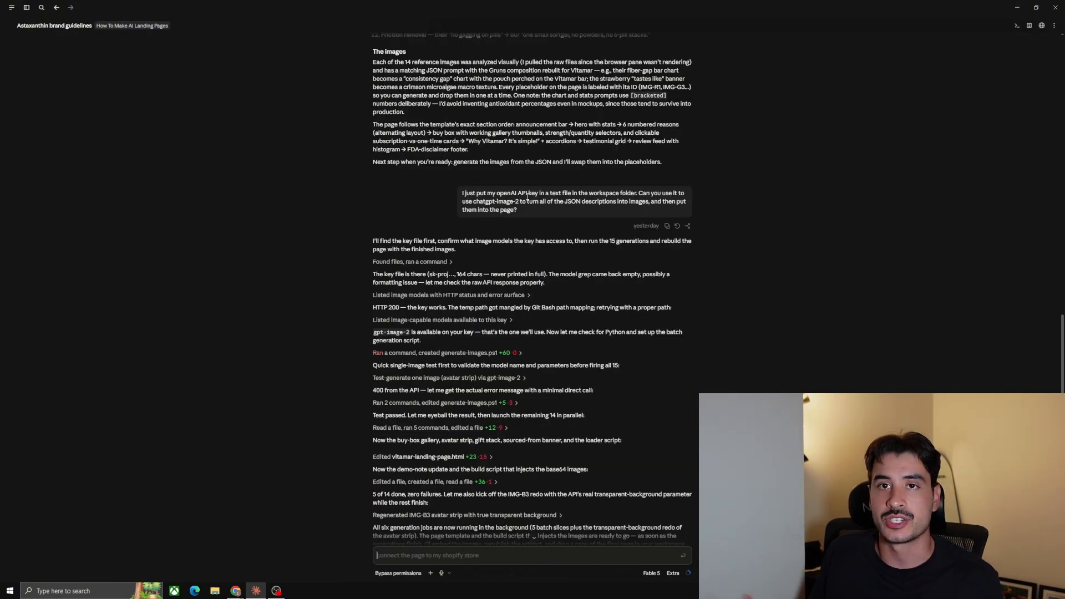
{"action": "scroll", "coordinate": [527, 197], "scroll_direction": "down", "scroll_amount": 15}
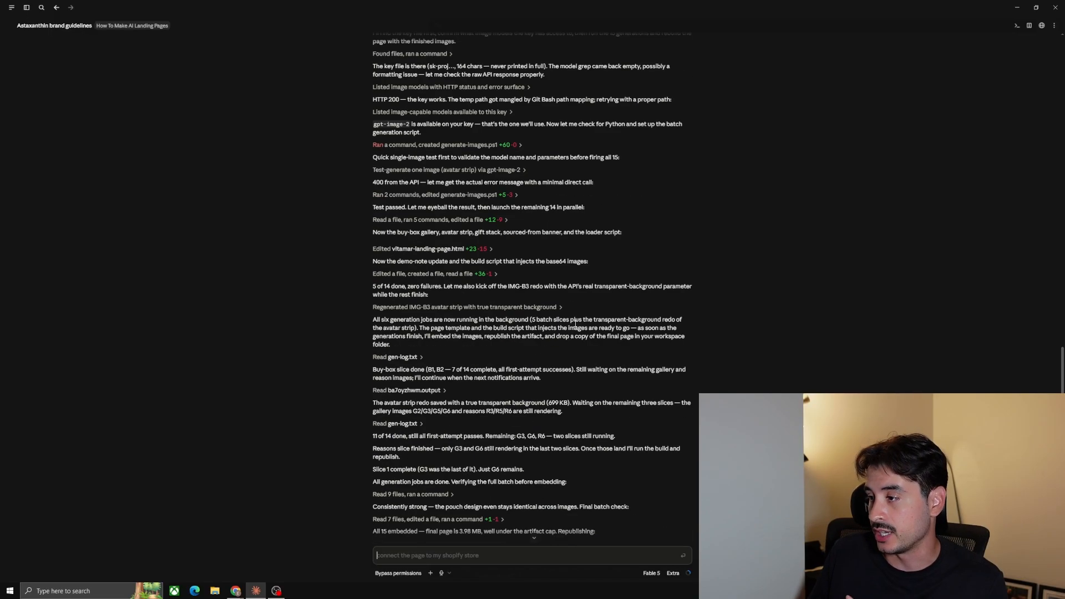
Read the follow-up prompt about bugged characters on the landing page and the reply explaining the fix
{"action": "scroll", "coordinate": [642, 288], "scroll_direction": "down", "scroll_amount": 3}
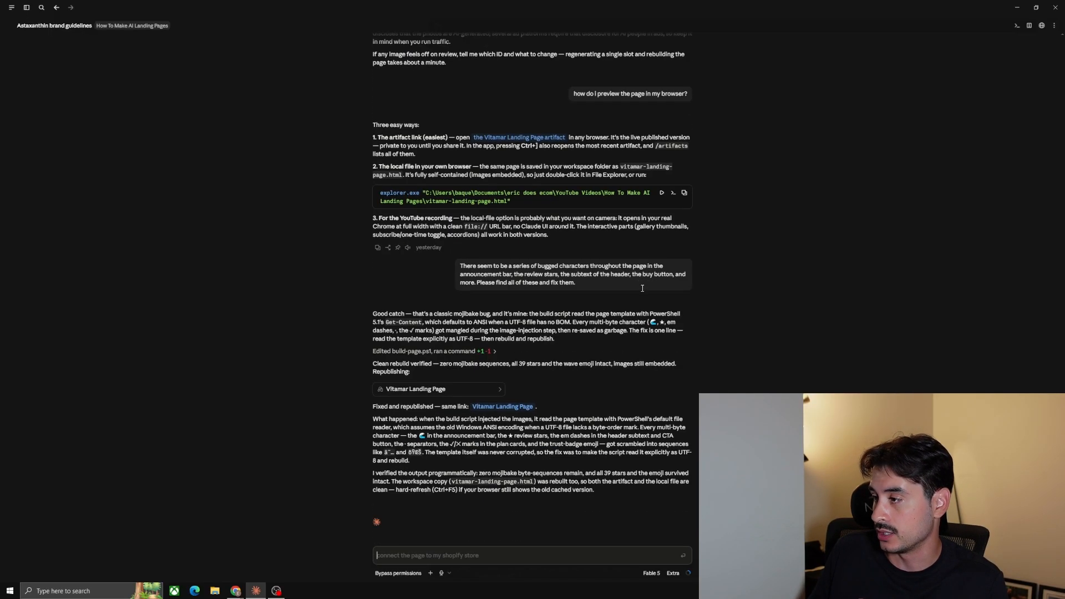
{"action": "scroll", "coordinate": [643, 288], "scroll_direction": "up", "scroll_amount": 1}
{"action": "left_click_drag", "start_coordinate": [577, 324], "coordinate": [482, 308]}
{"action": "left_click", "coordinate": [508, 321]}
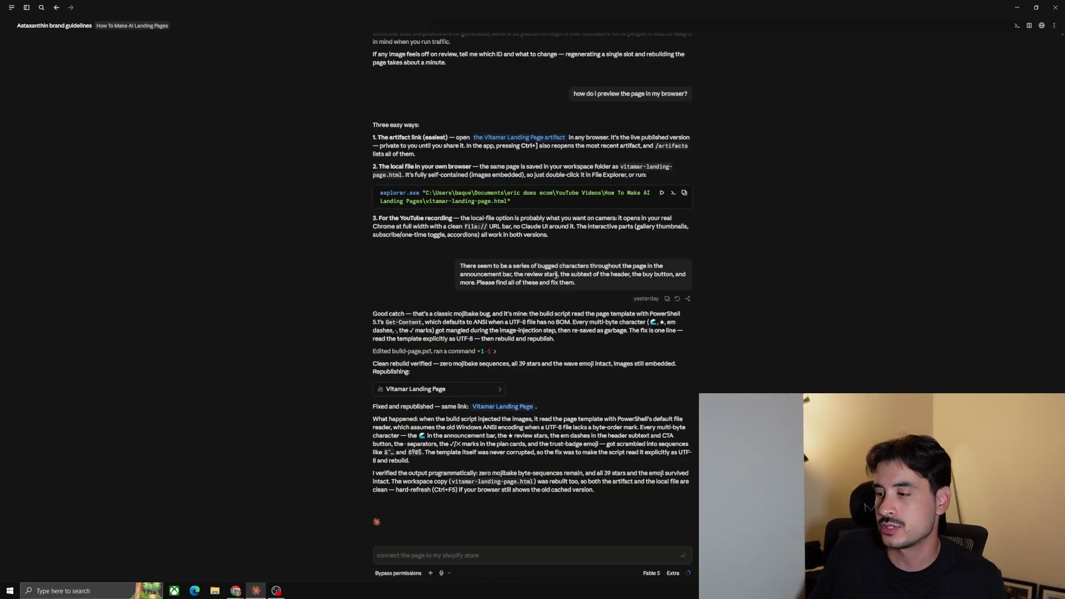
Switch to the browser's Vitamar landing page and compare its 6 Reasons headline with the one on the Gruns page
{"action": "mouse_move", "coordinate": [236, 591]}
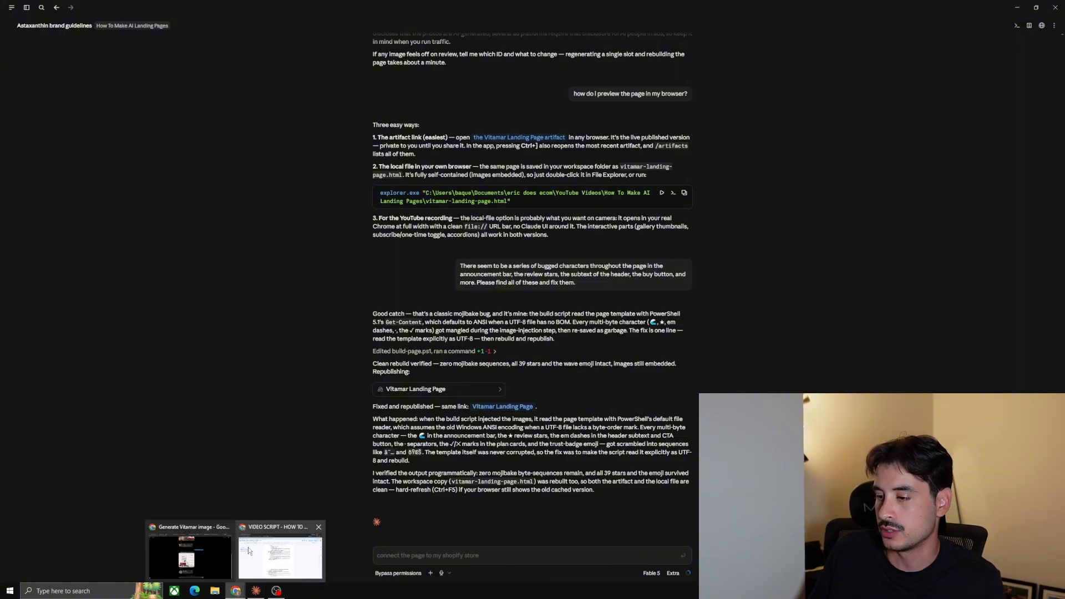
{"action": "left_click", "coordinate": [189, 555]}
{"action": "left_click", "coordinate": [467, 10]}
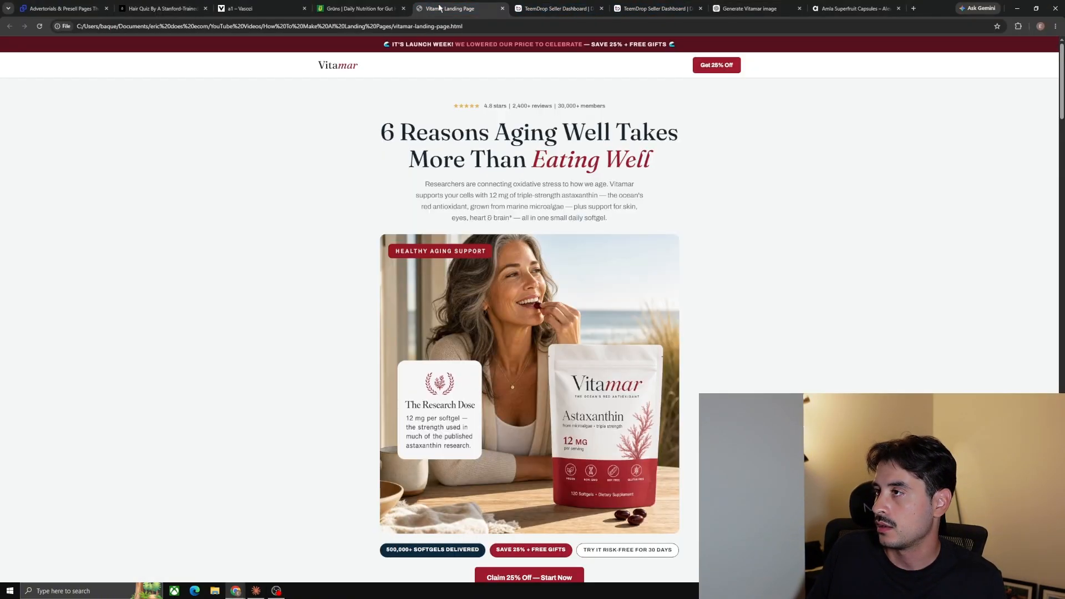
{"action": "left_click_drag", "start_coordinate": [366, 141], "coordinate": [708, 171]}
{"action": "left_click", "coordinate": [707, 172]}
{"action": "left_click", "coordinate": [372, 9]}
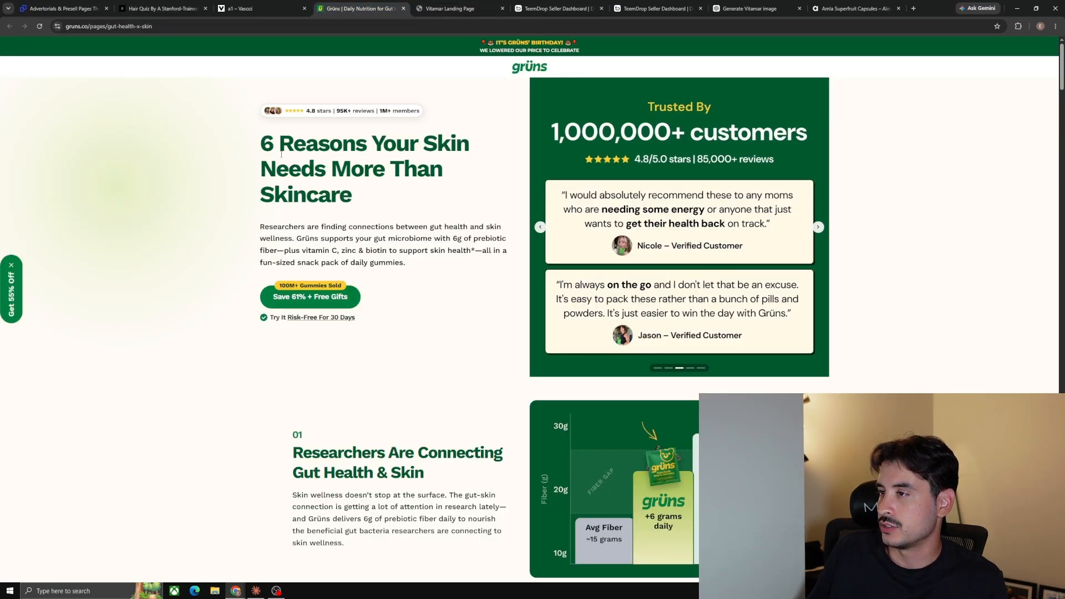
Compare the reason 01 bar chart and copy on the Vitamar landing page with the Gruns fiber chart section
{"action": "left_click", "coordinate": [460, 9]}
{"action": "scroll", "coordinate": [355, 190], "scroll_direction": "down", "scroll_amount": 8}
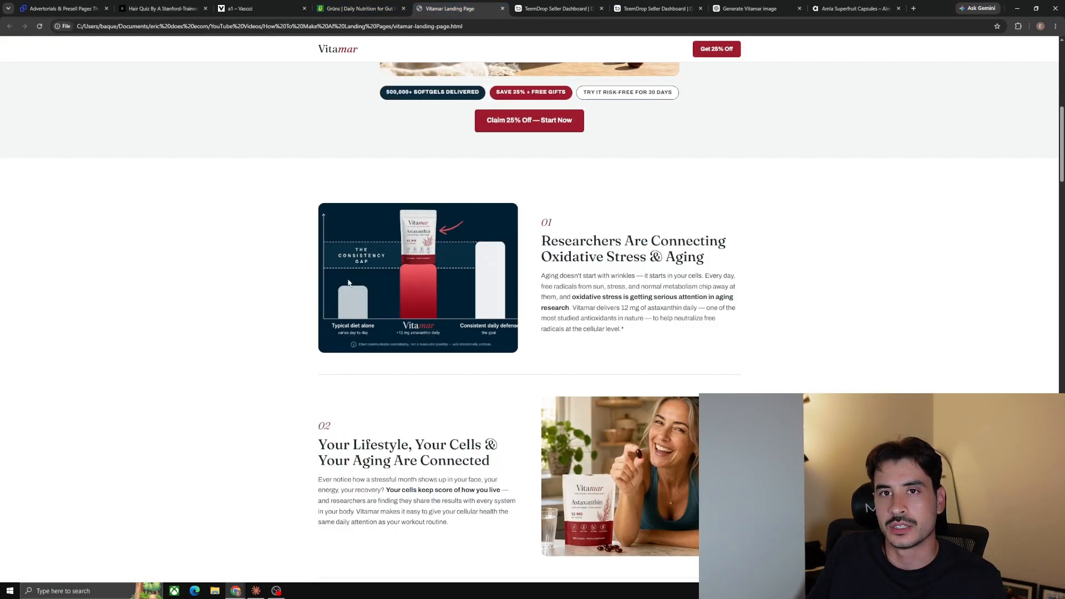
{"action": "left_click", "coordinate": [371, 8]}
{"action": "scroll", "coordinate": [546, 333], "scroll_direction": "down", "scroll_amount": 4}
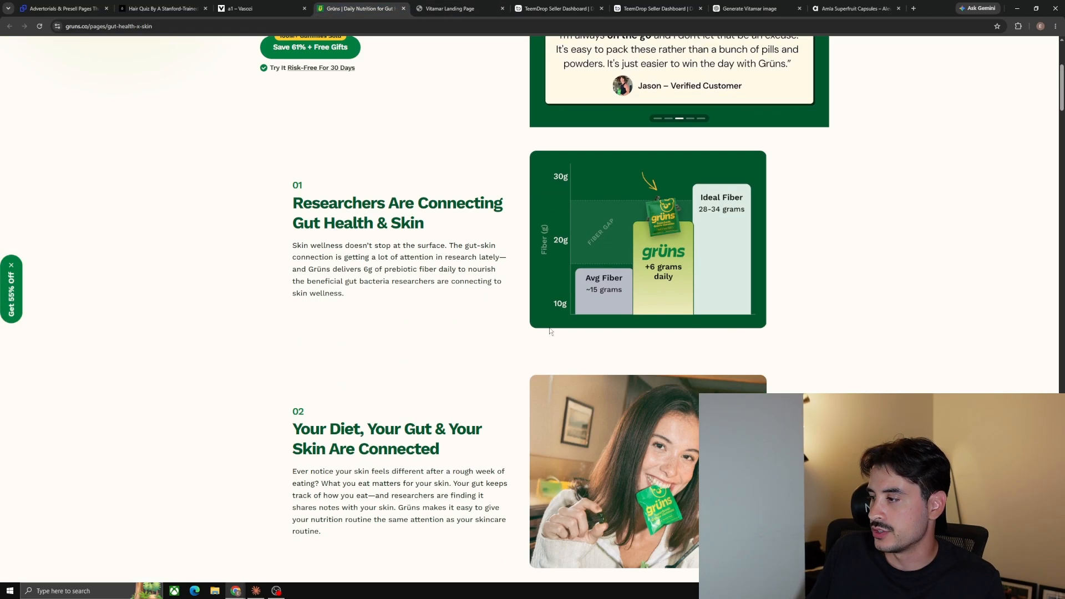
{"action": "scroll", "coordinate": [603, 306], "scroll_direction": "up", "scroll_amount": 2}
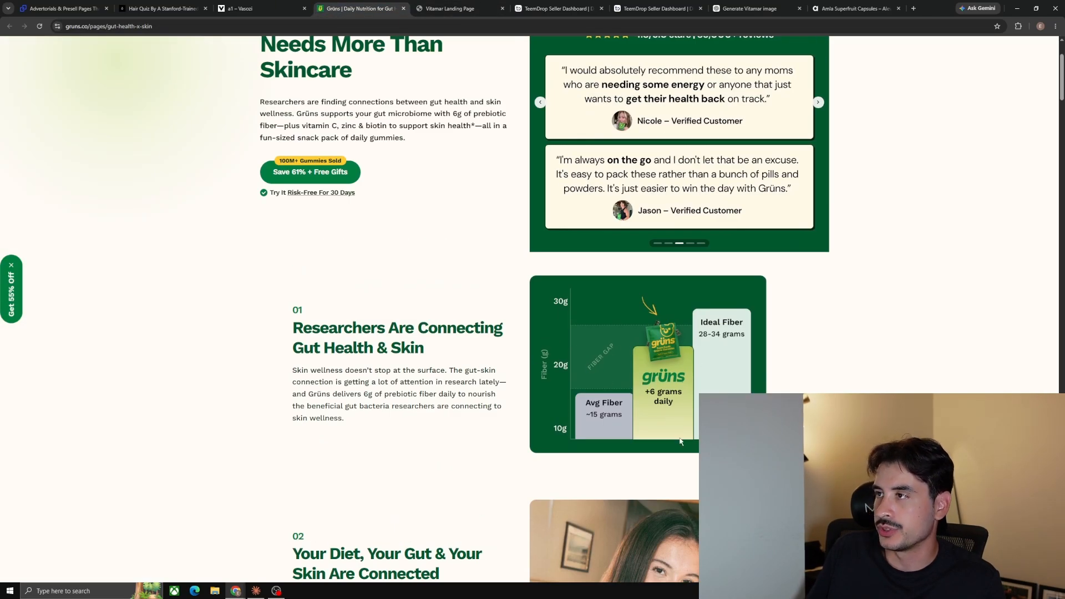
{"action": "left_click", "coordinate": [460, 9]}
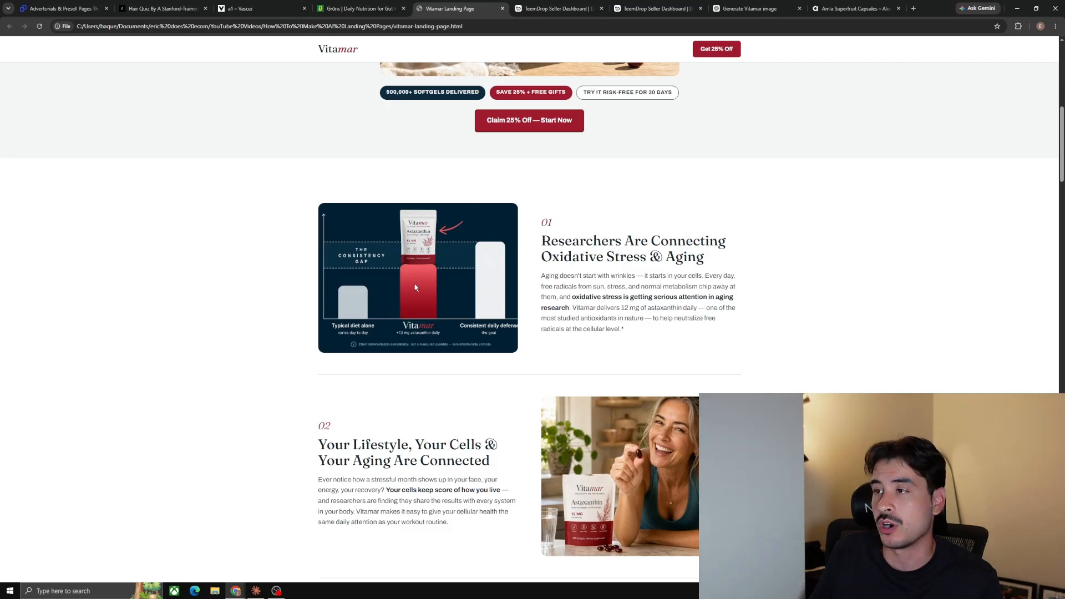
Compare reasons 02 and 03, including their images, between the Vitamar landing page and the Gruns page
{"action": "scroll", "coordinate": [416, 288], "scroll_direction": "down", "scroll_amount": 7}
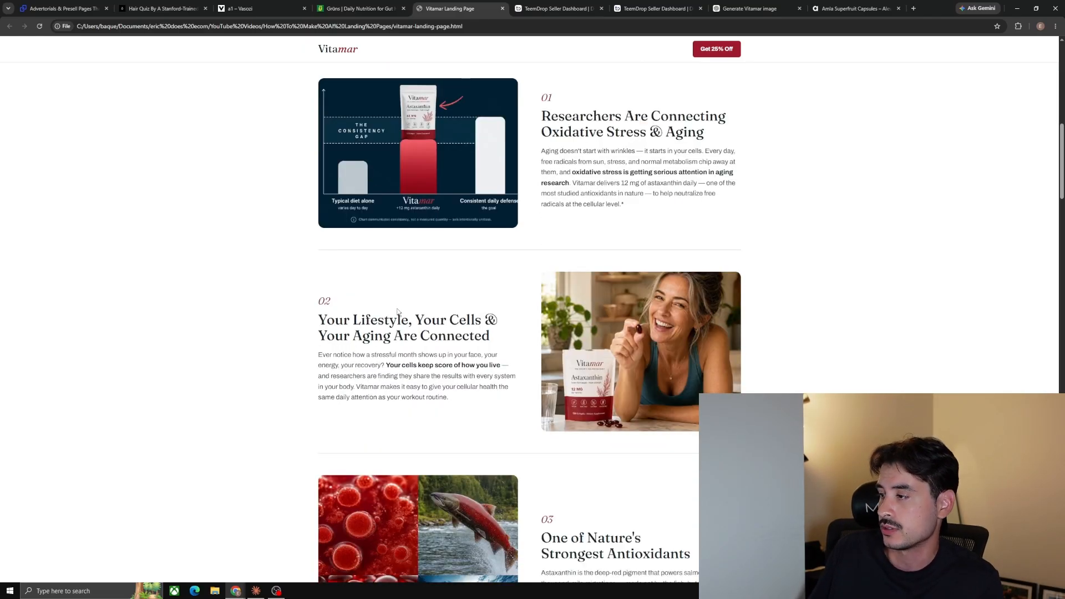
{"action": "left_click", "coordinate": [384, 8]}
{"action": "scroll", "coordinate": [423, 369], "scroll_direction": "down", "scroll_amount": 8}
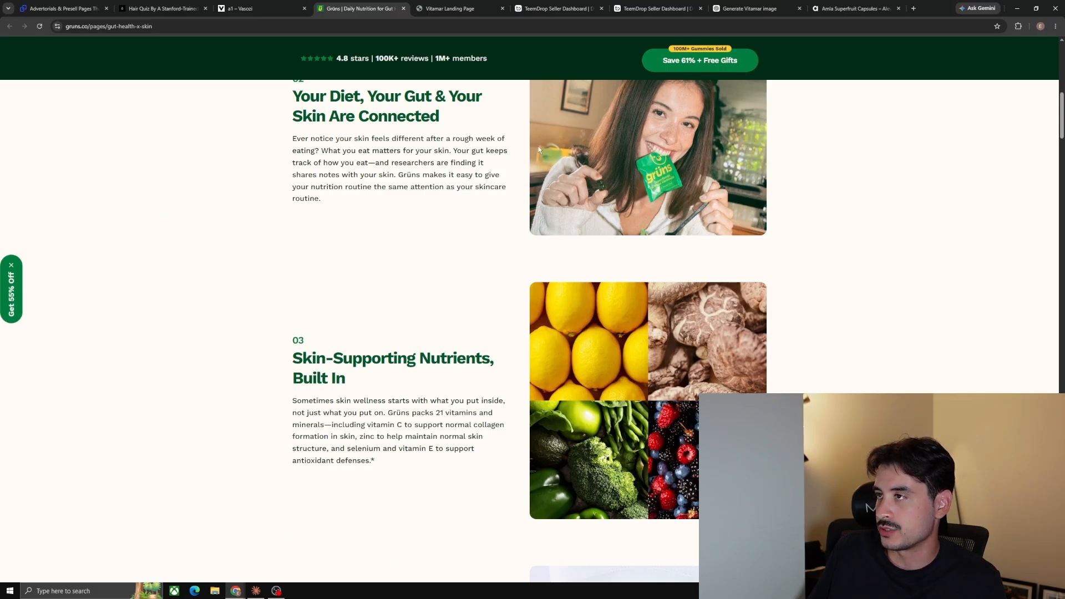
{"action": "left_click", "coordinate": [450, 8]}
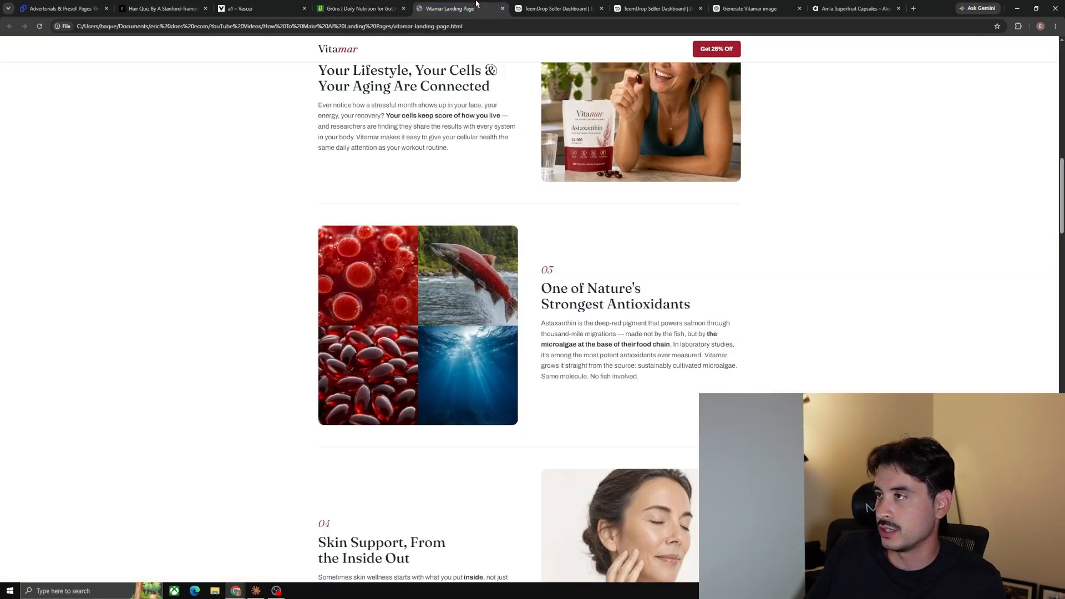
{"action": "left_click", "coordinate": [354, 6]}
{"action": "key", "text": "ctrl+Tab"}
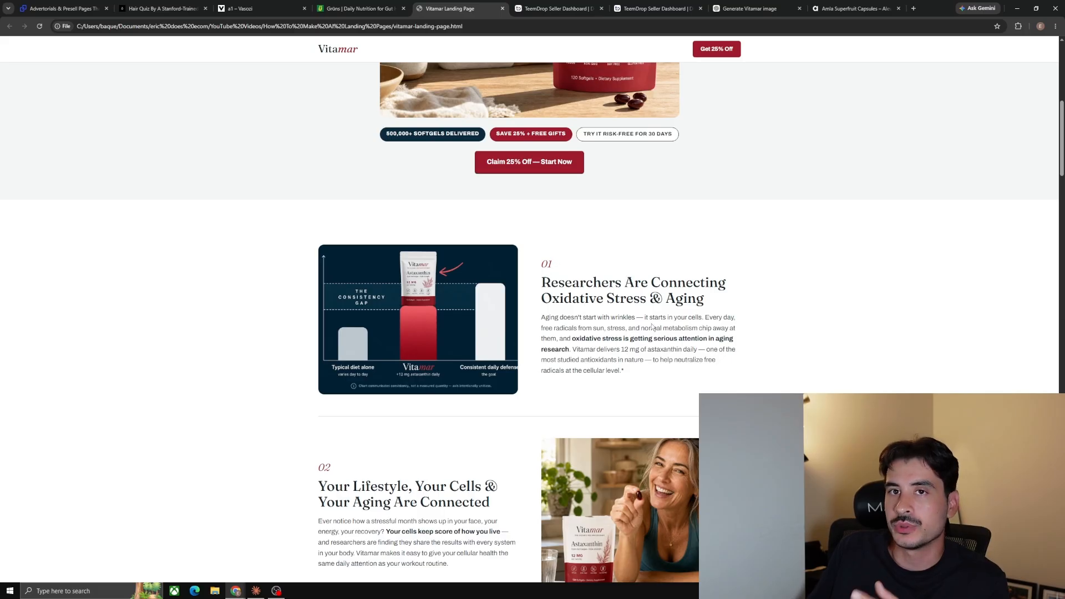
Review reasons 02 through 06 on the Vitamar landing page with their headings and generated images
{"action": "scroll", "coordinate": [669, 348], "scroll_direction": "down", "scroll_amount": 7}
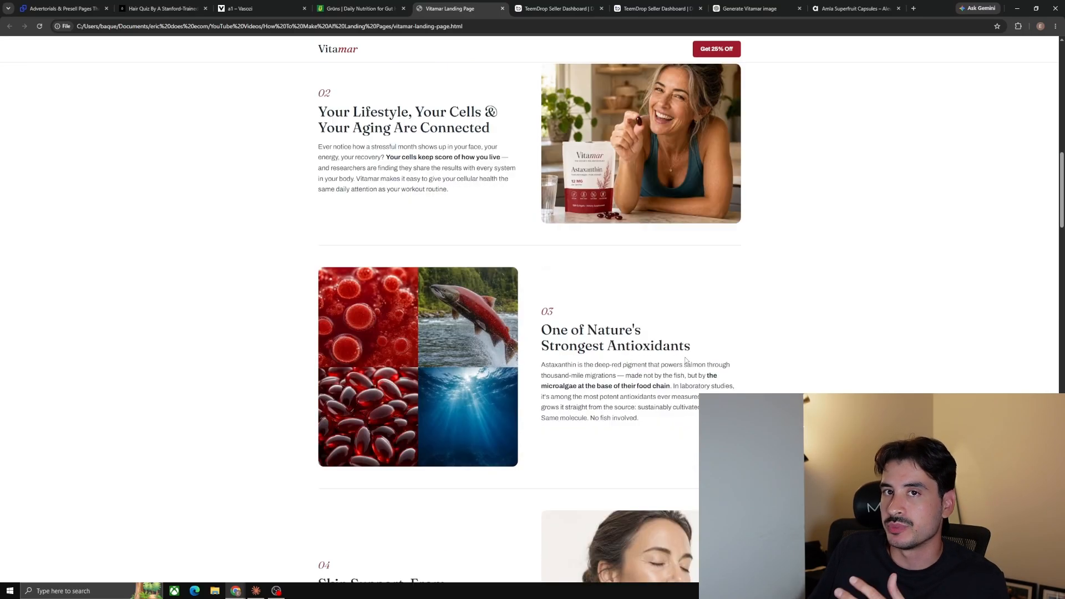
{"action": "scroll", "coordinate": [688, 366], "scroll_direction": "up", "scroll_amount": 4}
{"action": "scroll", "coordinate": [689, 366], "scroll_direction": "down", "scroll_amount": 12}
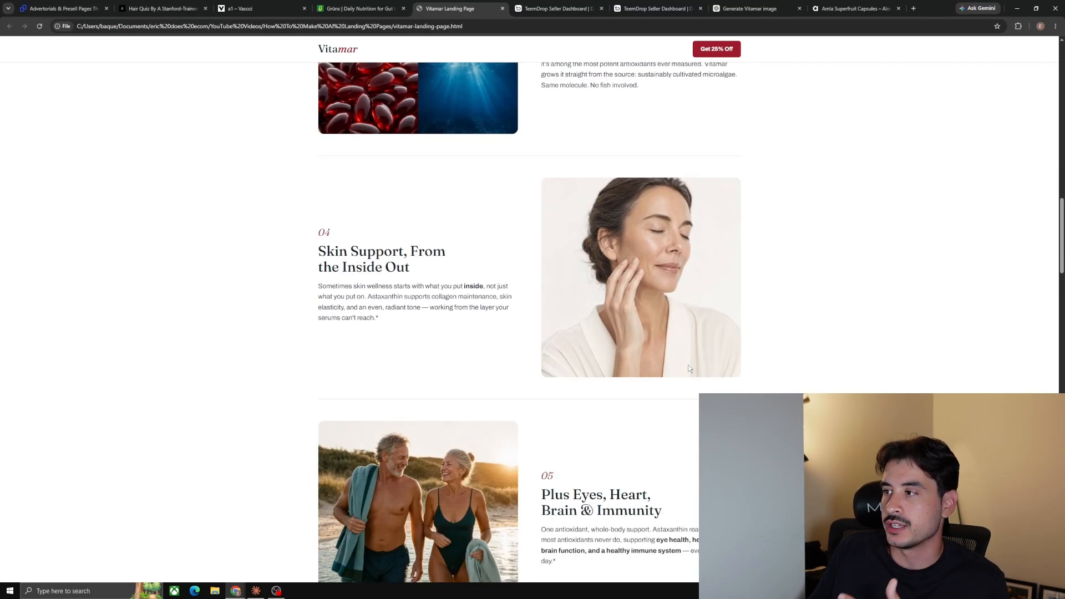
{"action": "scroll", "coordinate": [681, 369], "scroll_direction": "down", "scroll_amount": 5}
{"action": "scroll", "coordinate": [463, 335], "scroll_direction": "up", "scroll_amount": 3}
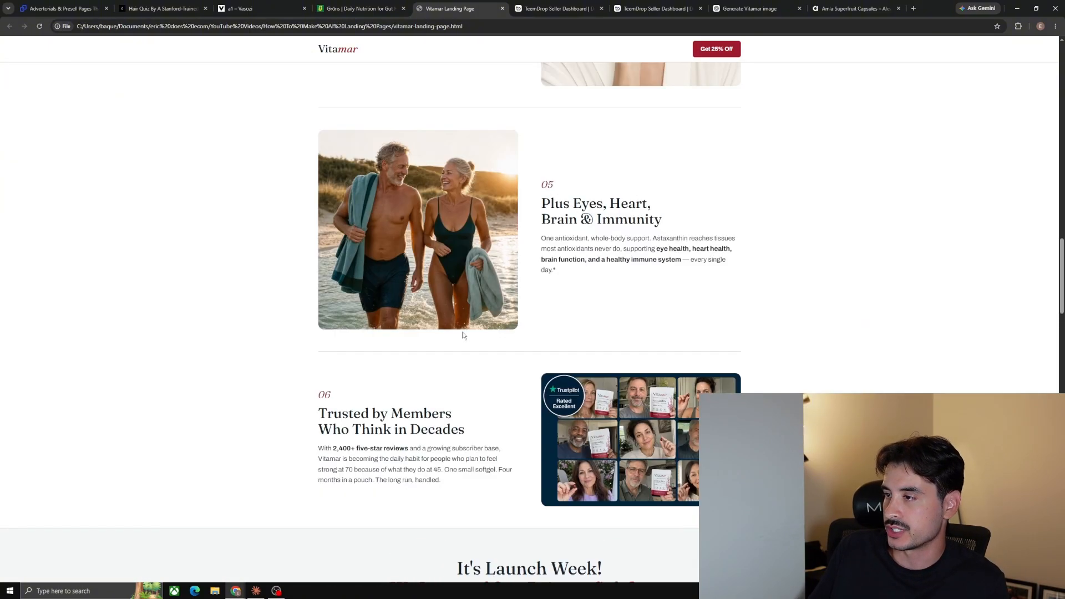
Compare the reason 06 customer trust heading on the Gruns page with its Vitamar counterpart
{"action": "key", "text": "ctrl+shift+Tab"}
{"action": "scroll", "coordinate": [464, 349], "scroll_direction": "down", "scroll_amount": 13}
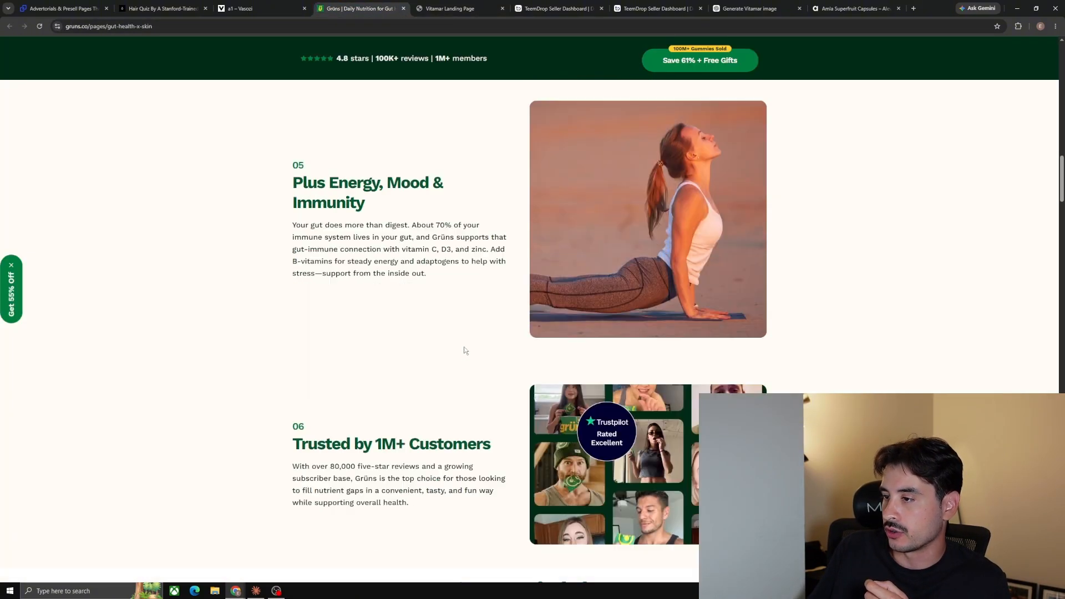
{"action": "left_click_drag", "start_coordinate": [323, 378], "coordinate": [474, 415]}
{"action": "left_click", "coordinate": [475, 415]}
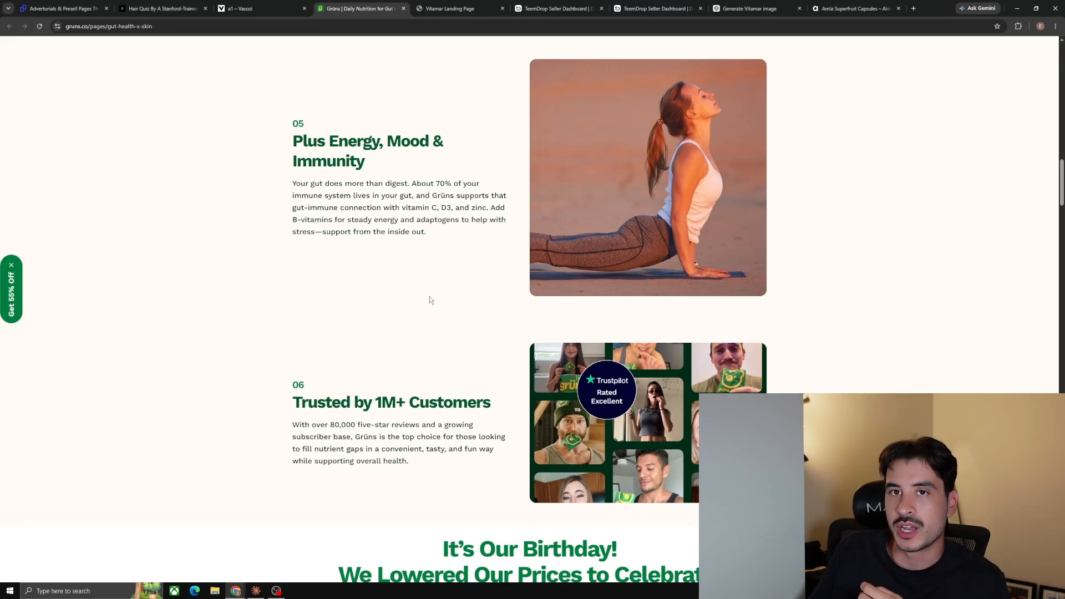
{"action": "left_click", "coordinate": [442, 6]}
{"action": "left_click_drag", "start_coordinate": [316, 420], "coordinate": [471, 435]}
{"action": "left_click", "coordinate": [451, 423]}
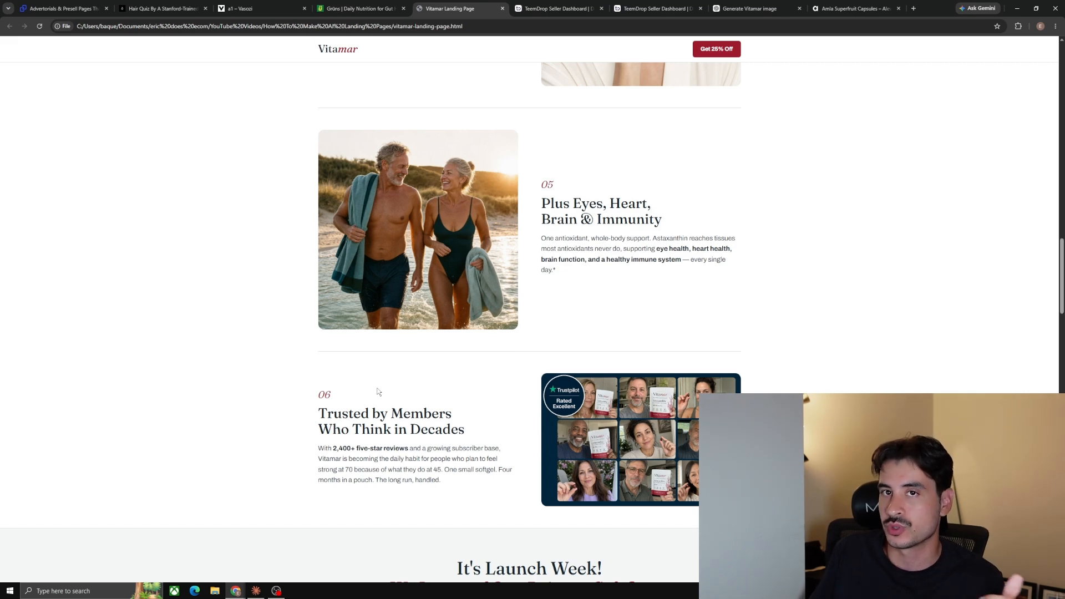
Compare Vitamar's reason 05 heading, Plus Eyes, Heart, Brain & Immunity, with the reason 05 heading on the Gruns page
{"action": "left_click_drag", "start_coordinate": [521, 218], "coordinate": [664, 242]}
{"action": "left_click", "coordinate": [664, 242]}
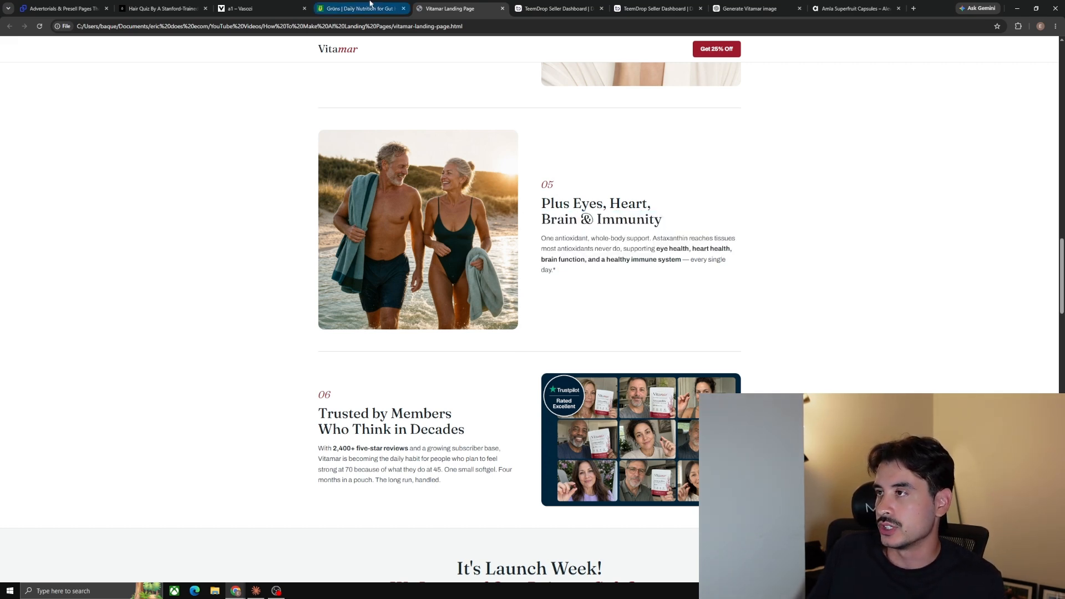
{"action": "left_click", "coordinate": [397, 12]}
{"action": "scroll", "coordinate": [407, 300], "scroll_direction": "up", "scroll_amount": 2}
{"action": "left_click_drag", "start_coordinate": [293, 241], "coordinate": [436, 345]}
Compare Vitamar's Launch Week offer section and product gallery with the Gruns birthday offer section
{"action": "left_click", "coordinate": [452, 8]}
{"action": "scroll", "coordinate": [410, 212], "scroll_direction": "down", "scroll_amount": 7}
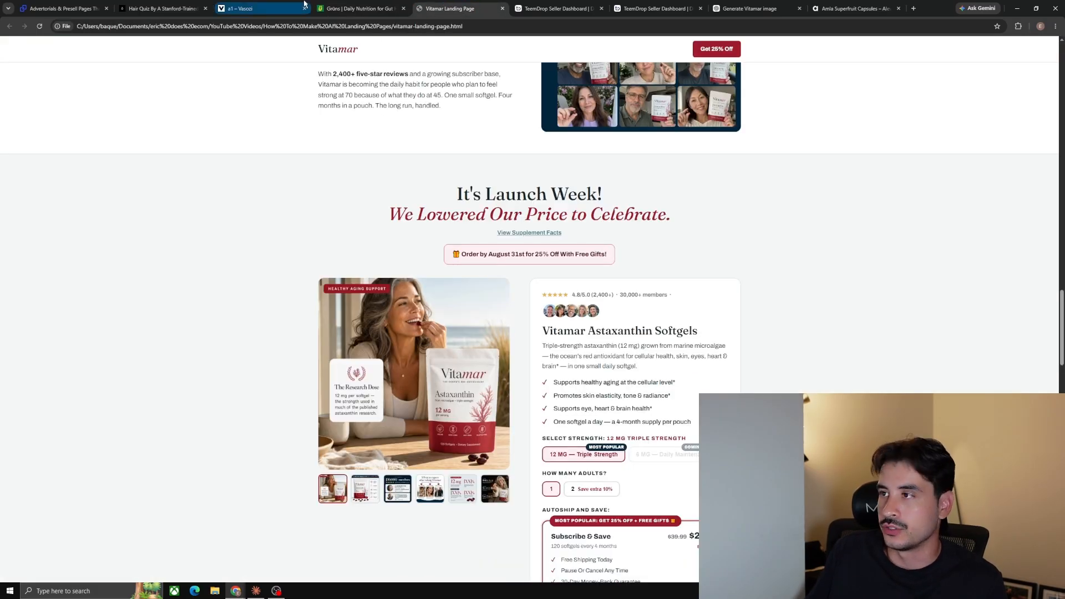
{"action": "left_click", "coordinate": [357, 8]}
{"action": "left_click", "coordinate": [422, 363]}
{"action": "scroll", "coordinate": [430, 362], "scroll_direction": "down", "scroll_amount": 9}
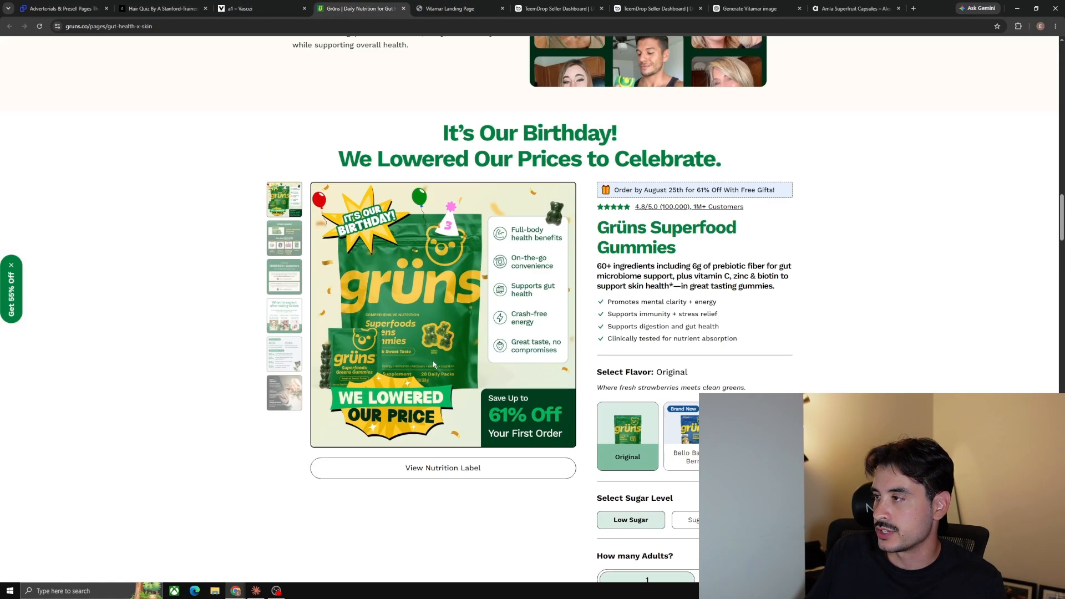
{"action": "scroll", "coordinate": [788, 372], "scroll_direction": "down", "scroll_amount": 3}
{"action": "left_click", "coordinate": [452, 8]}
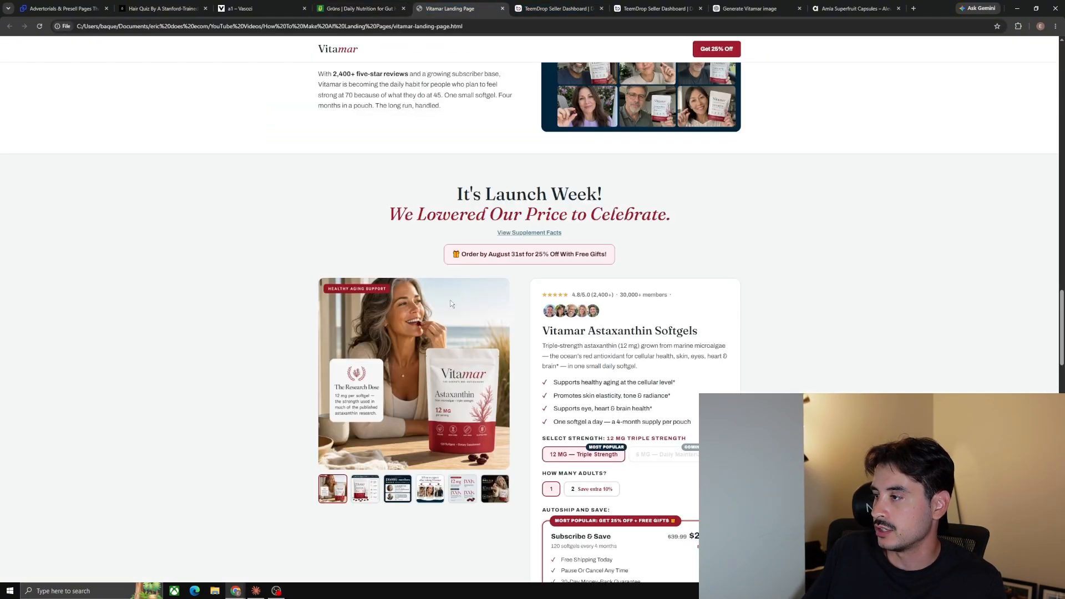
Review the rest of the Vitamar page, from purchase options and free gifts to Why Vitamar and customer reviews, and return to its headline
{"action": "scroll", "coordinate": [383, 183], "scroll_direction": "down", "scroll_amount": 7}
{"action": "scroll", "coordinate": [387, 146], "scroll_direction": "up", "scroll_amount": 4}
{"action": "scroll", "coordinate": [655, 363], "scroll_direction": "down", "scroll_amount": 8}
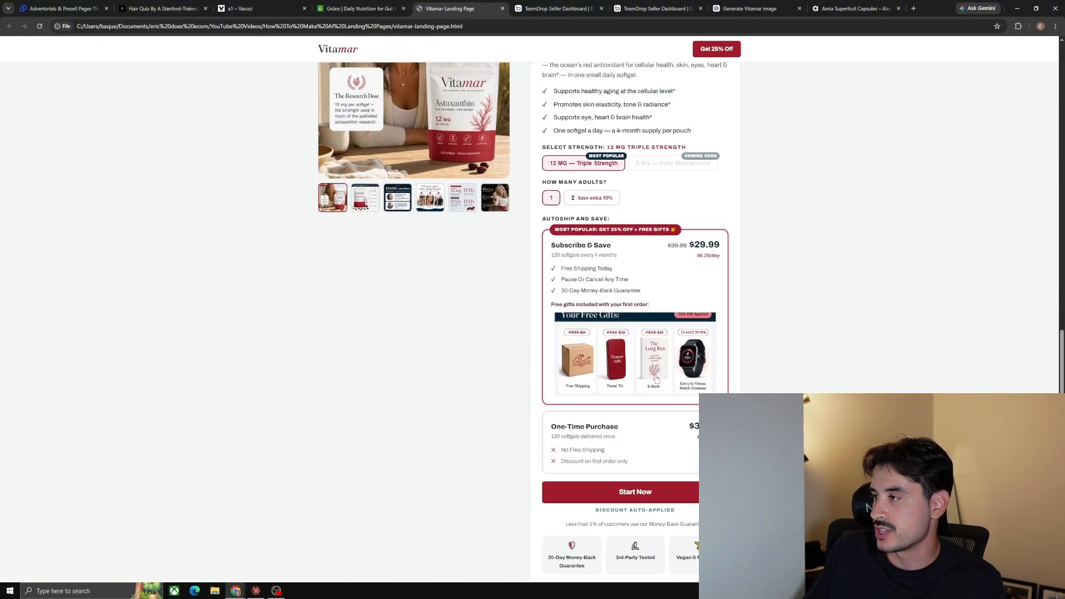
{"action": "scroll", "coordinate": [655, 366], "scroll_direction": "down", "scroll_amount": 9}
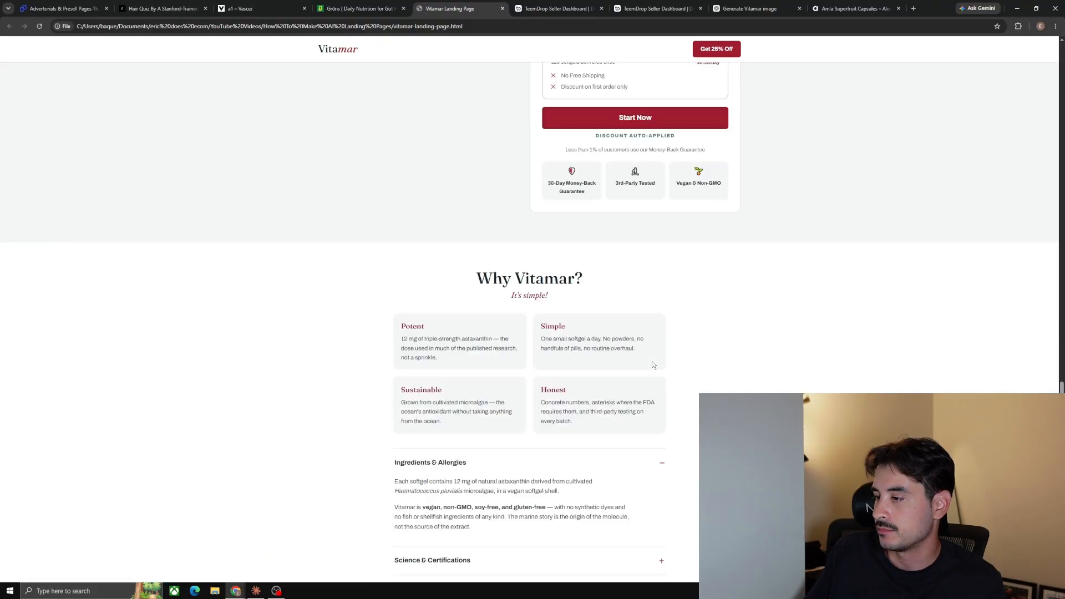
{"action": "scroll", "coordinate": [651, 363], "scroll_direction": "down", "scroll_amount": 4}
{"action": "scroll", "coordinate": [637, 363], "scroll_direction": "up", "scroll_amount": 2}
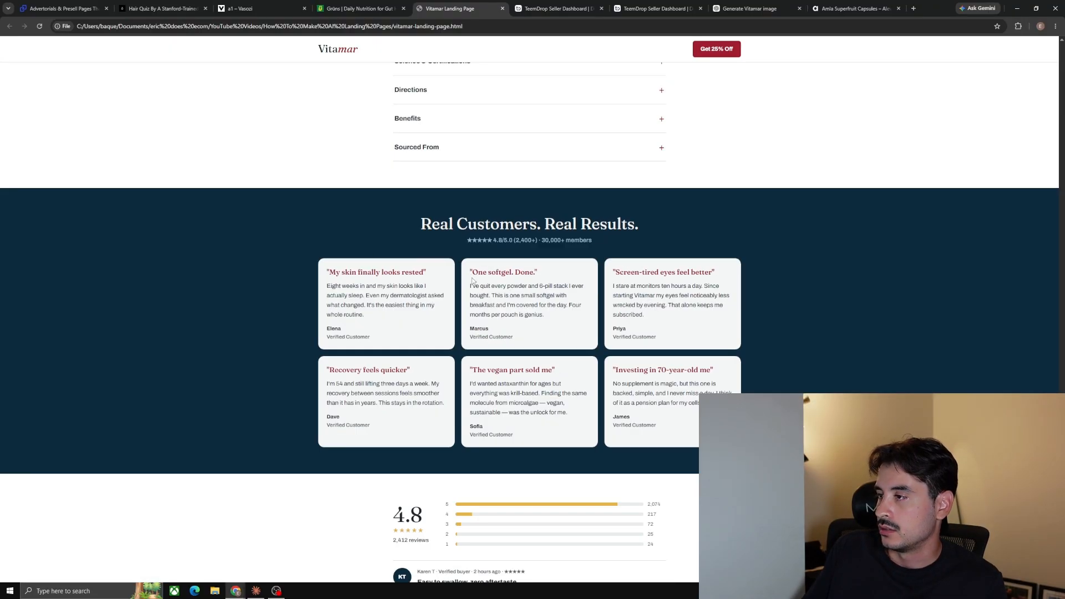
{"action": "scroll", "coordinate": [621, 364], "scroll_direction": "down", "scroll_amount": 6}
{"action": "scroll", "coordinate": [511, 285], "scroll_direction": "up", "scroll_amount": 20}
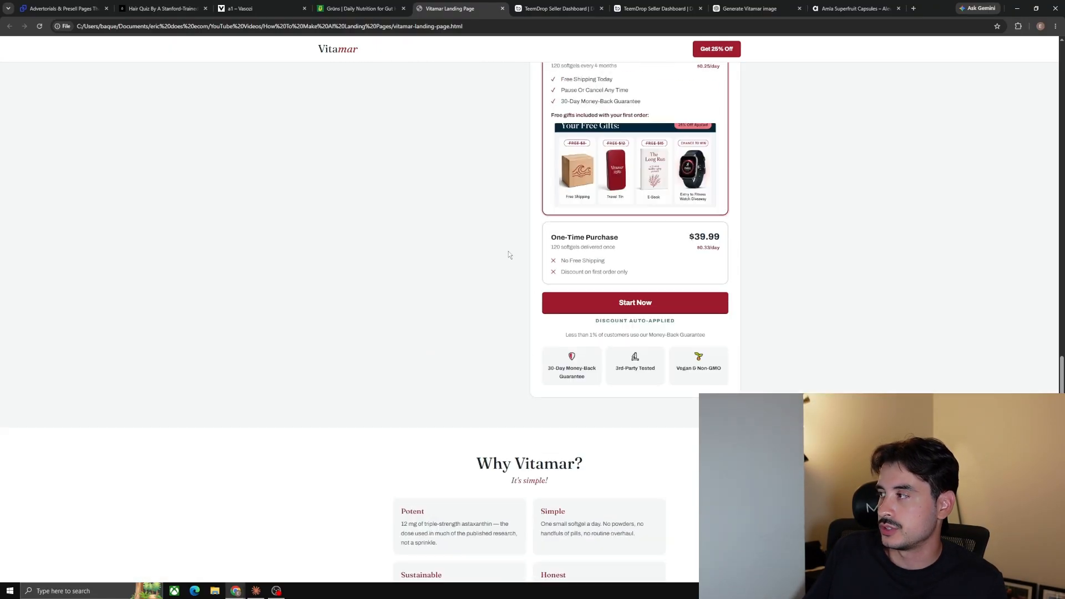
{"action": "scroll", "coordinate": [508, 252], "scroll_direction": "down", "scroll_amount": 12}
{"action": "scroll", "coordinate": [508, 245], "scroll_direction": "up", "scroll_amount": 20}
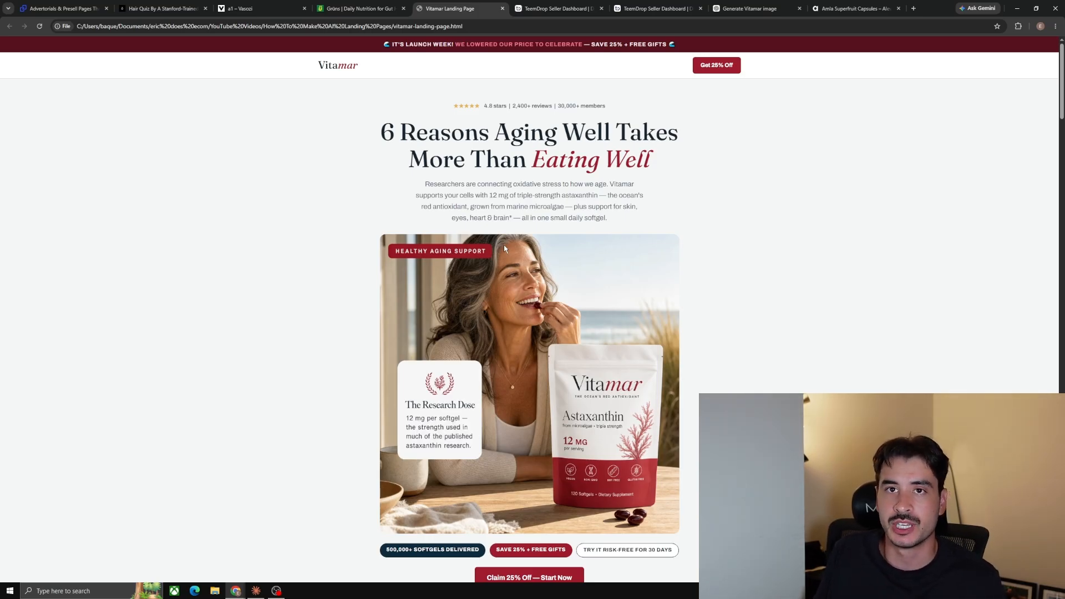
View the top of the Vasozi joint-health advertorial and switch to the Alevia Amla Superfruit Capsules product page
{"action": "key", "text": "ctrl+3"}
{"action": "scroll", "coordinate": [574, 117], "scroll_direction": "up", "scroll_amount": 10}
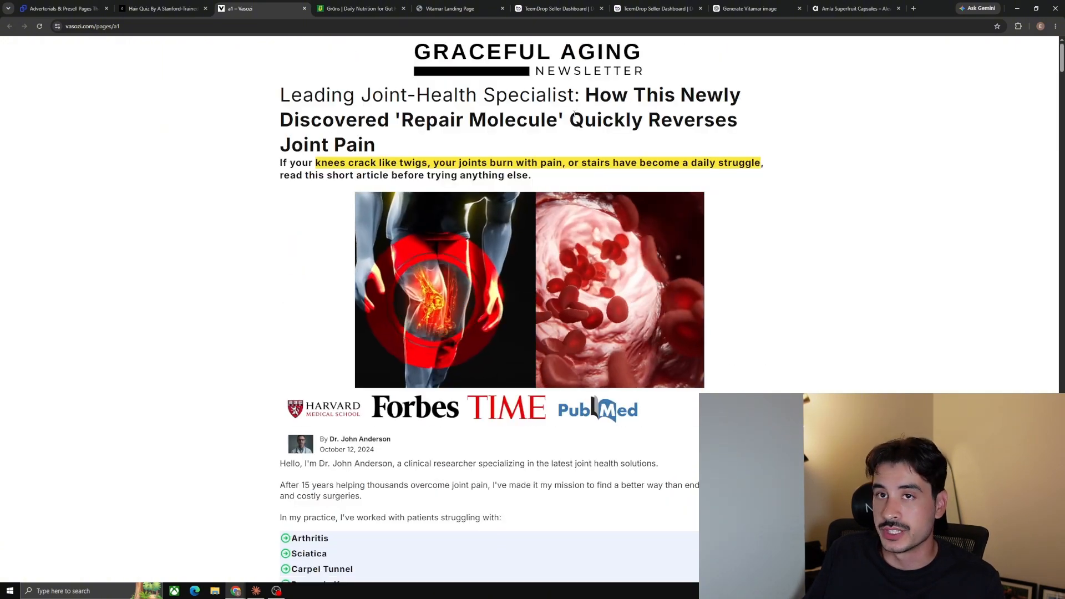
{"action": "left_click", "coordinate": [857, 9]}
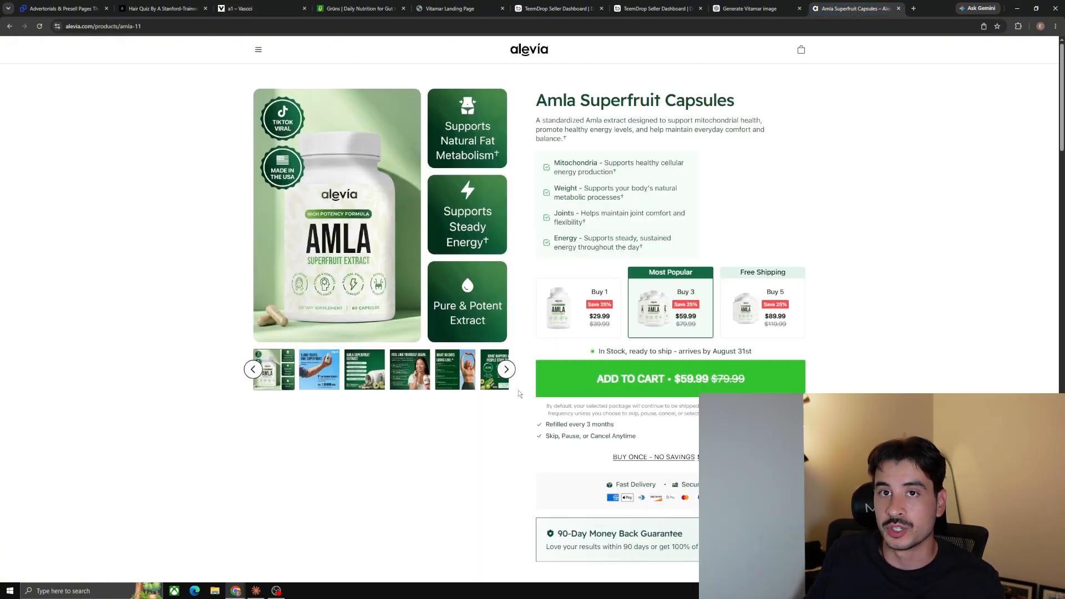